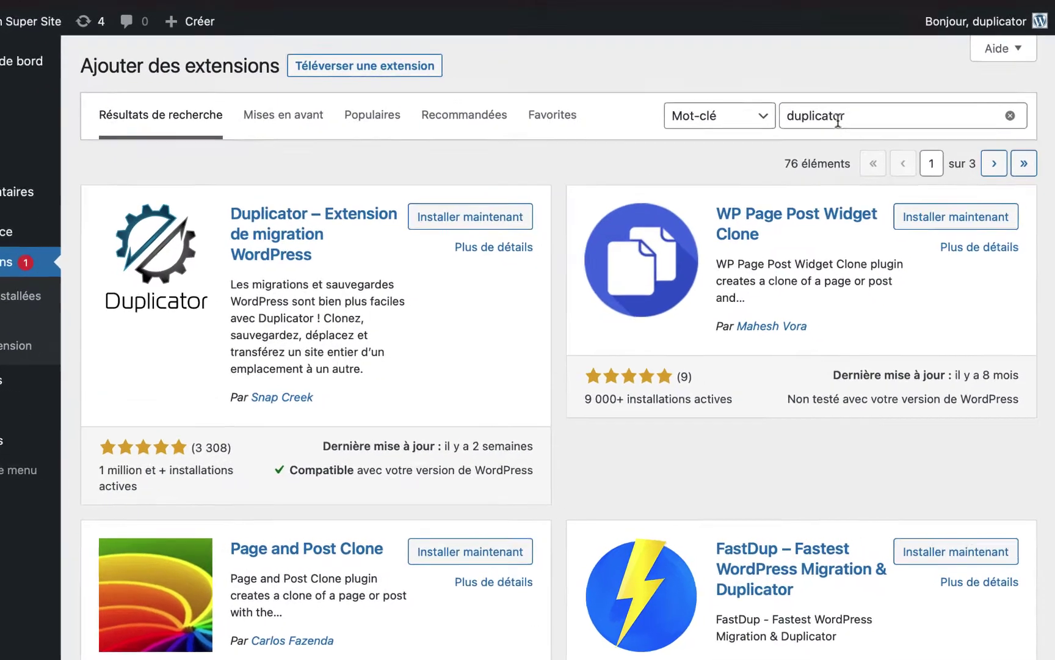
Install and activate Duplicator 1.4.3, then open its empty Paquets page
left_click(917, 139)
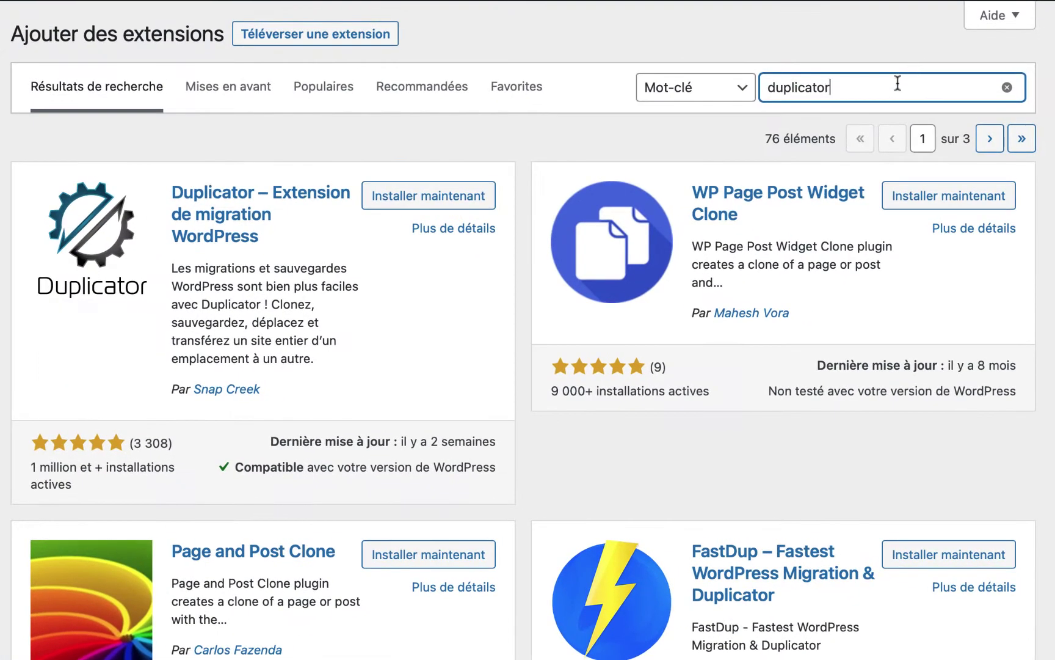
left_click(442, 207)
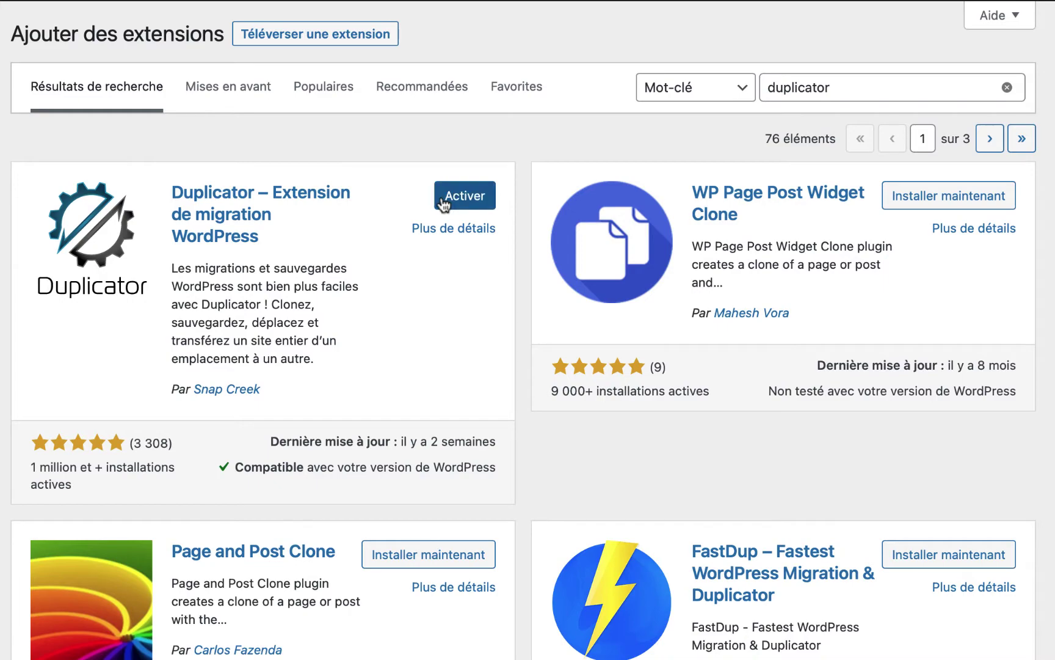
left_click(444, 205)
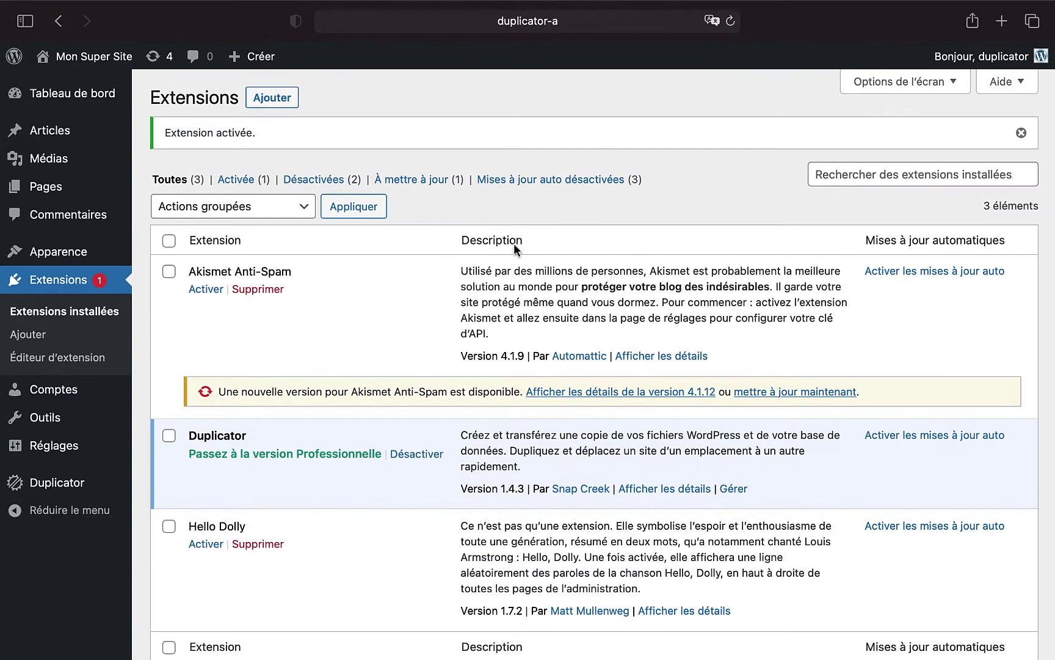
mouse_move(44, 495)
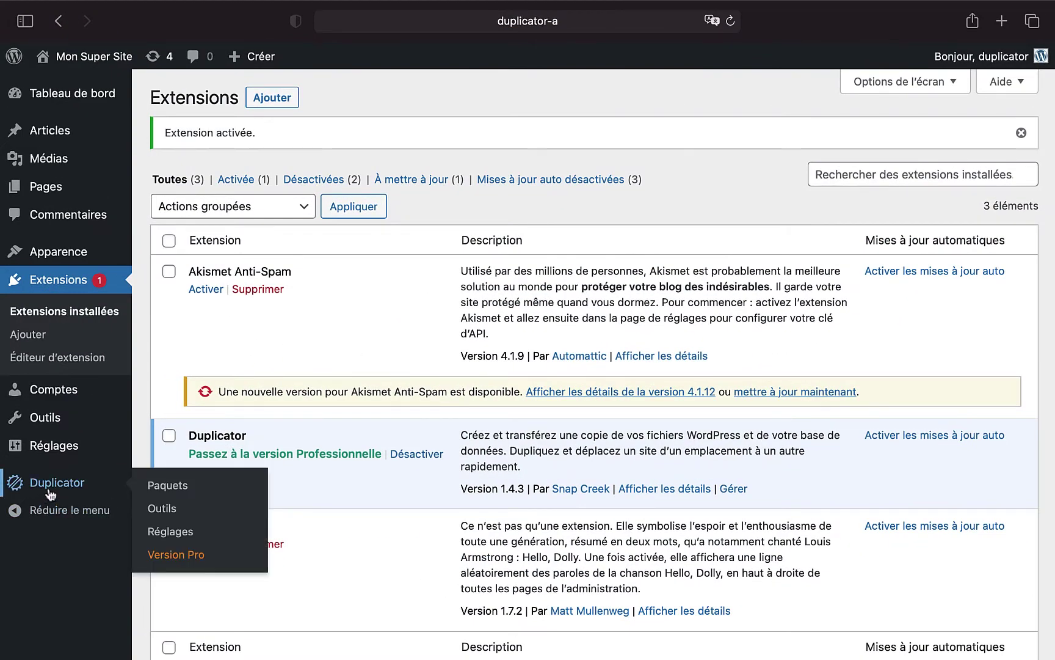
left_click(149, 478)
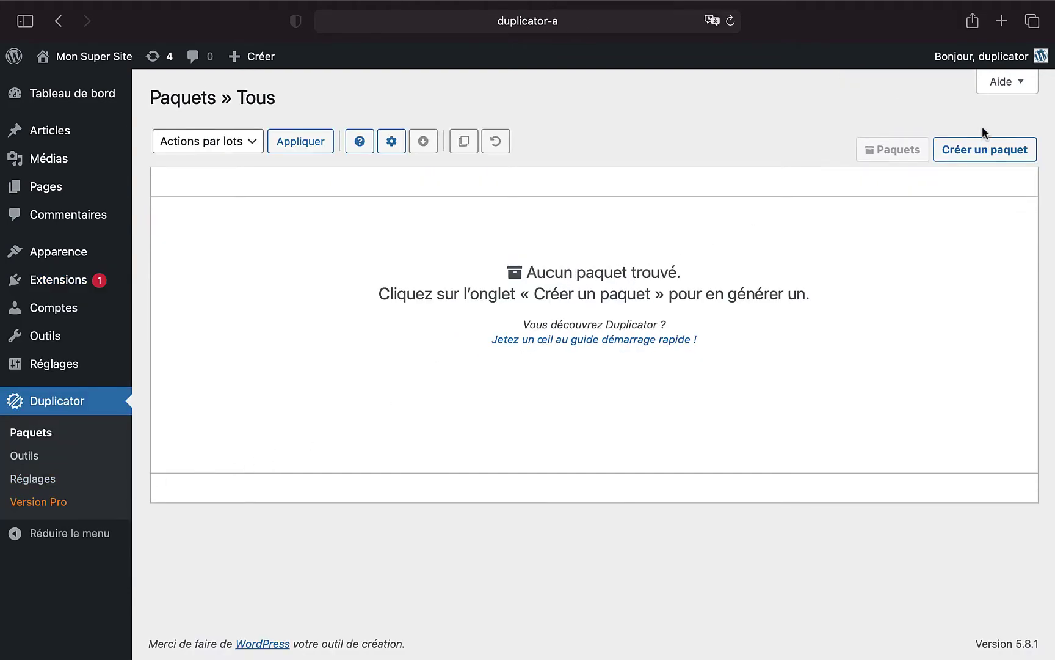
Start package 20210921_monsupersite and review its Stockage, Archive and Installeur settings
left_click(980, 153)
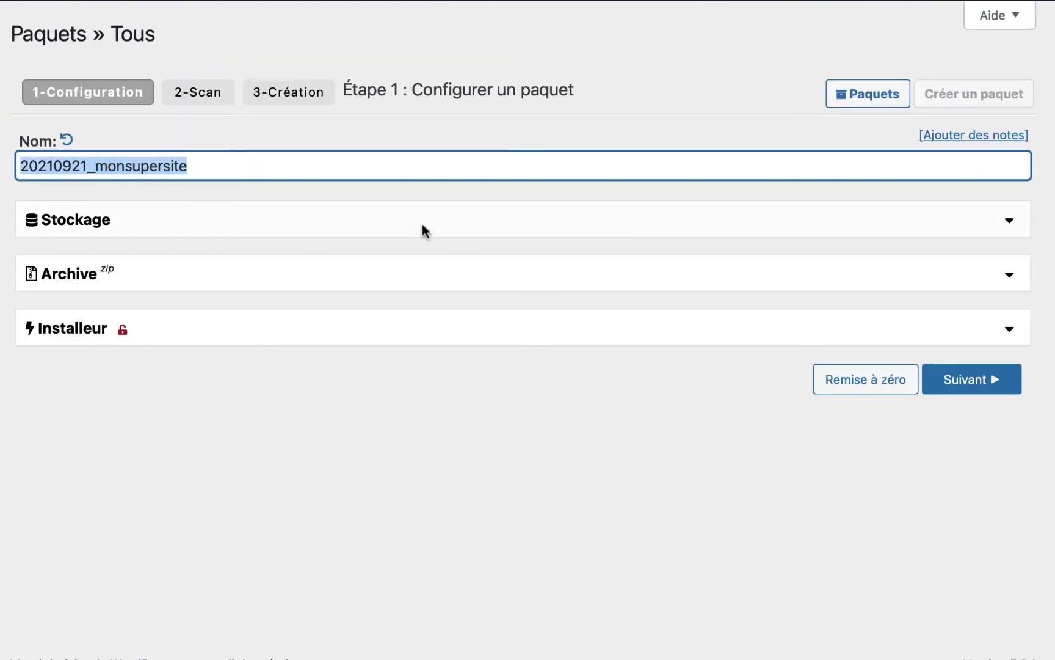
left_click(587, 232)
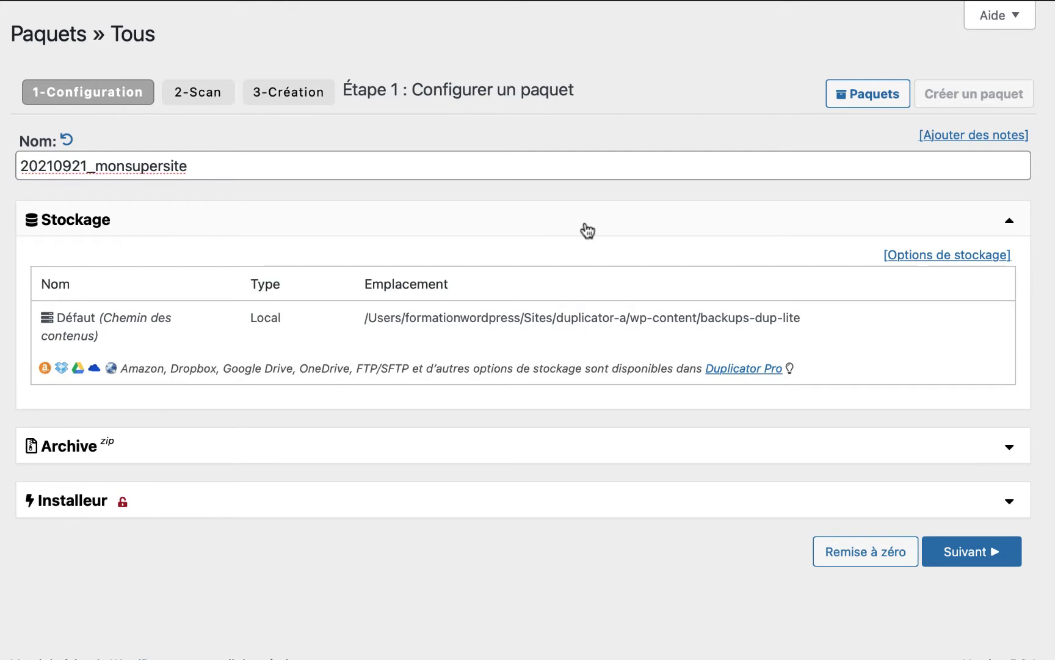
left_click(587, 231)
left_click(574, 268)
left_click(574, 269)
left_click(560, 331)
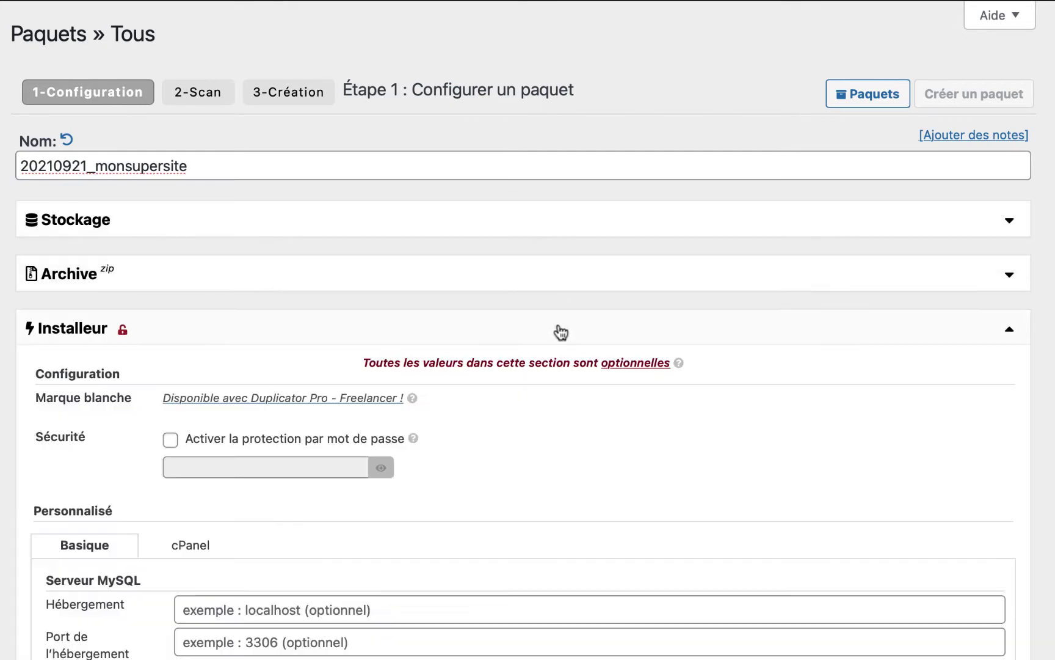
left_click(560, 333)
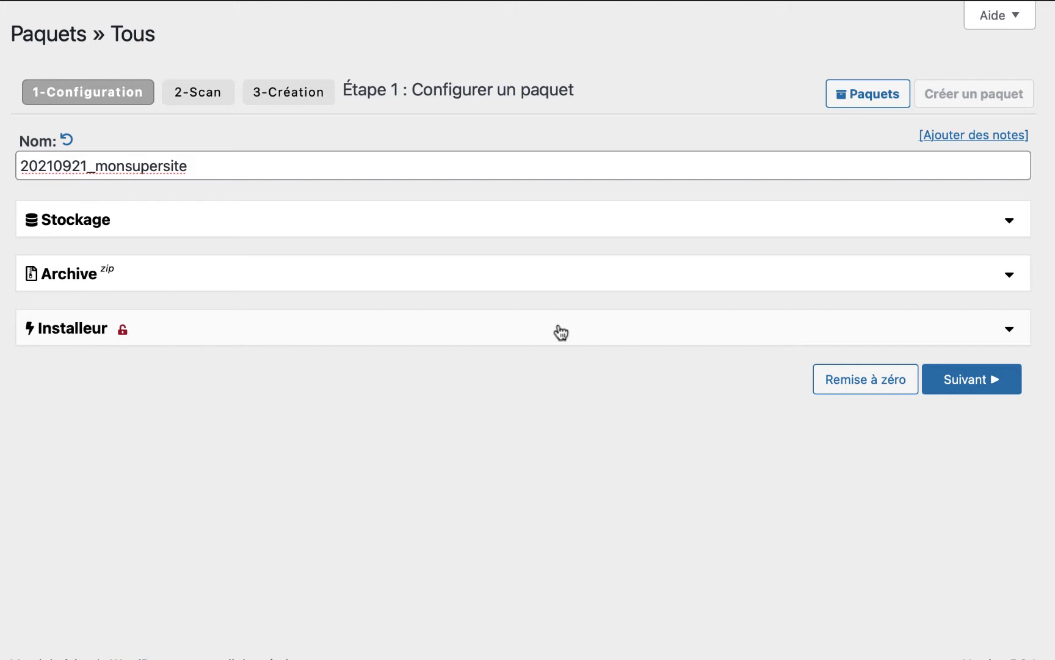
Run the site scan, check the size details, and build the 21.15MB package
left_click(983, 385)
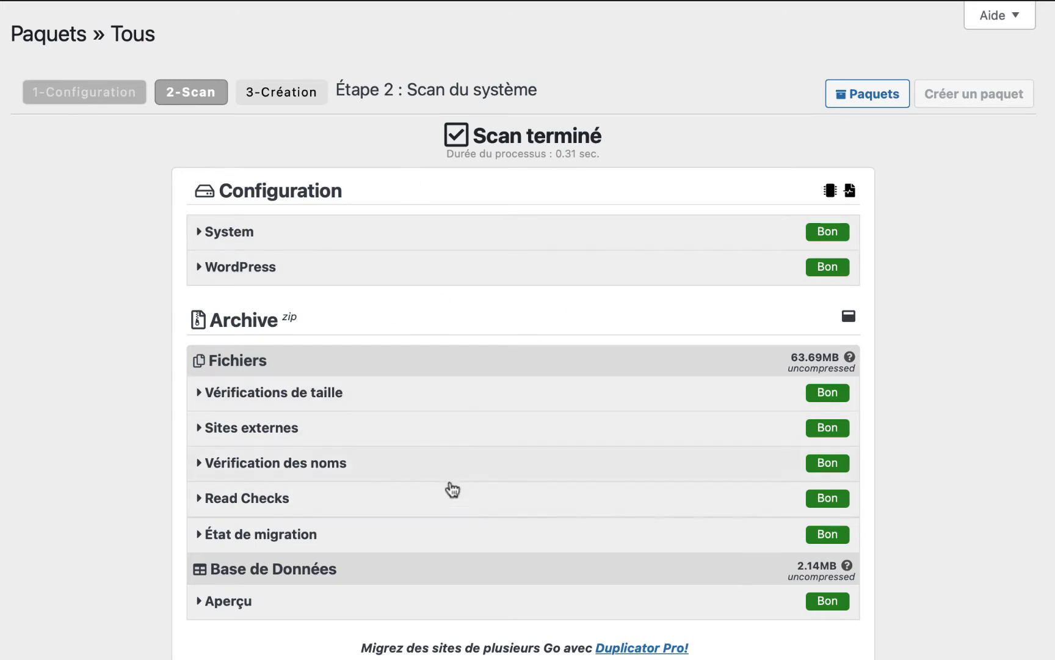
left_click(328, 395)
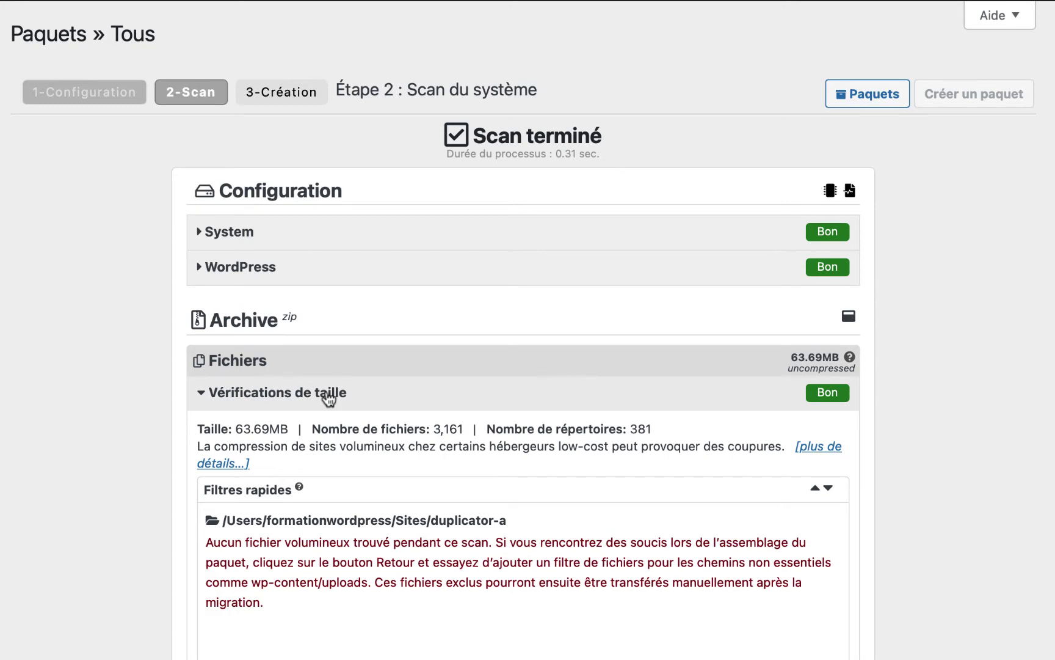
left_click(328, 396)
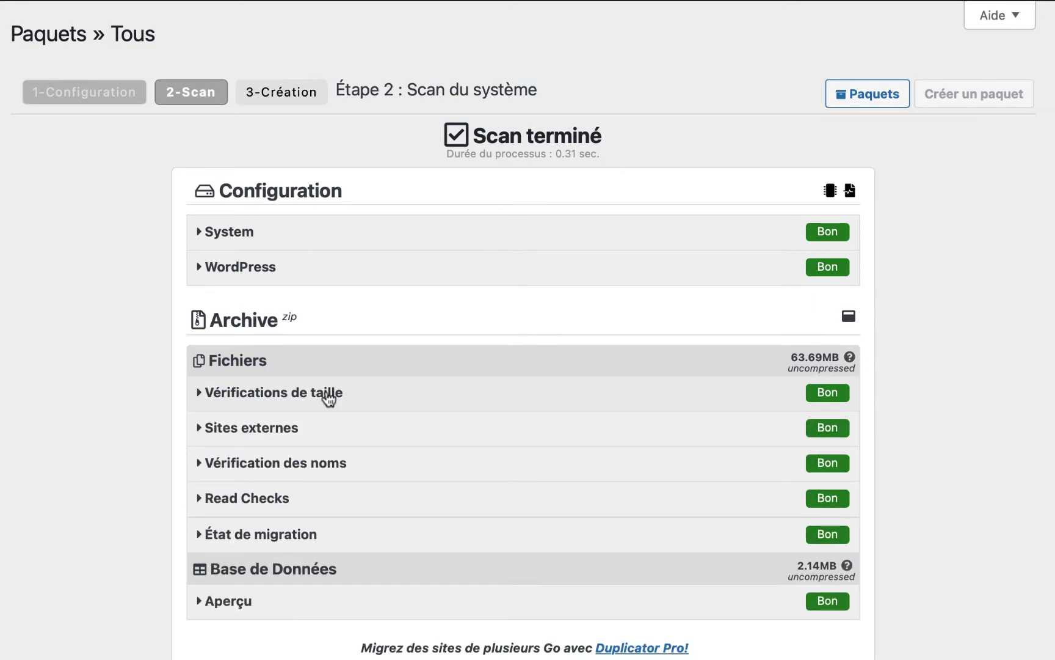
scroll(328, 395, "down", 5)
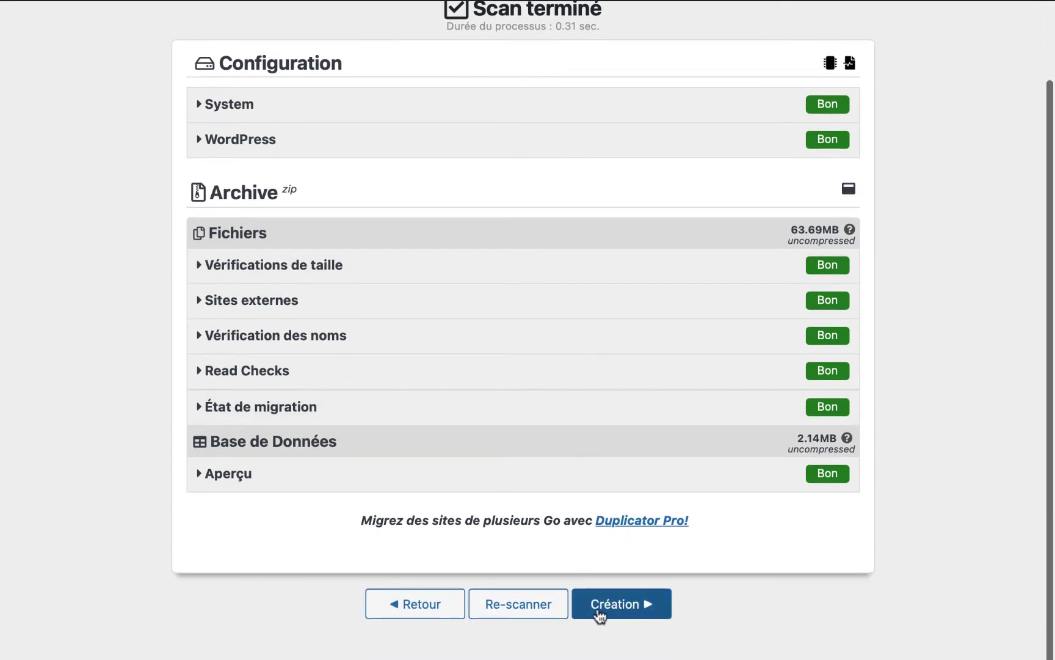
left_click(622, 604)
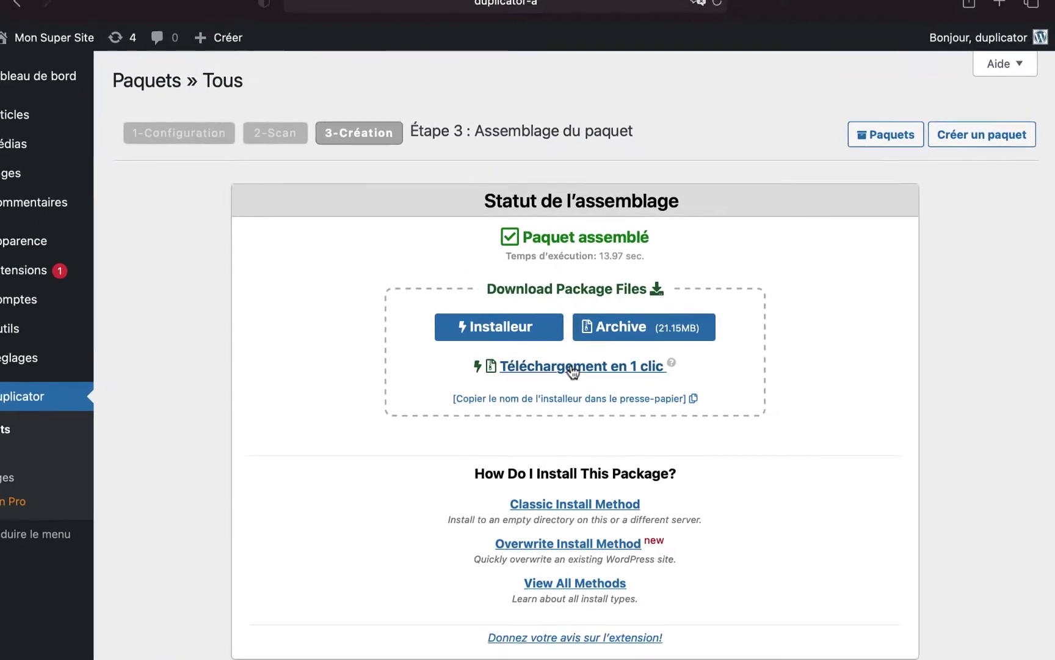
Download the package archive and installer.php in one click, allowing Safari downloads
left_click(573, 368)
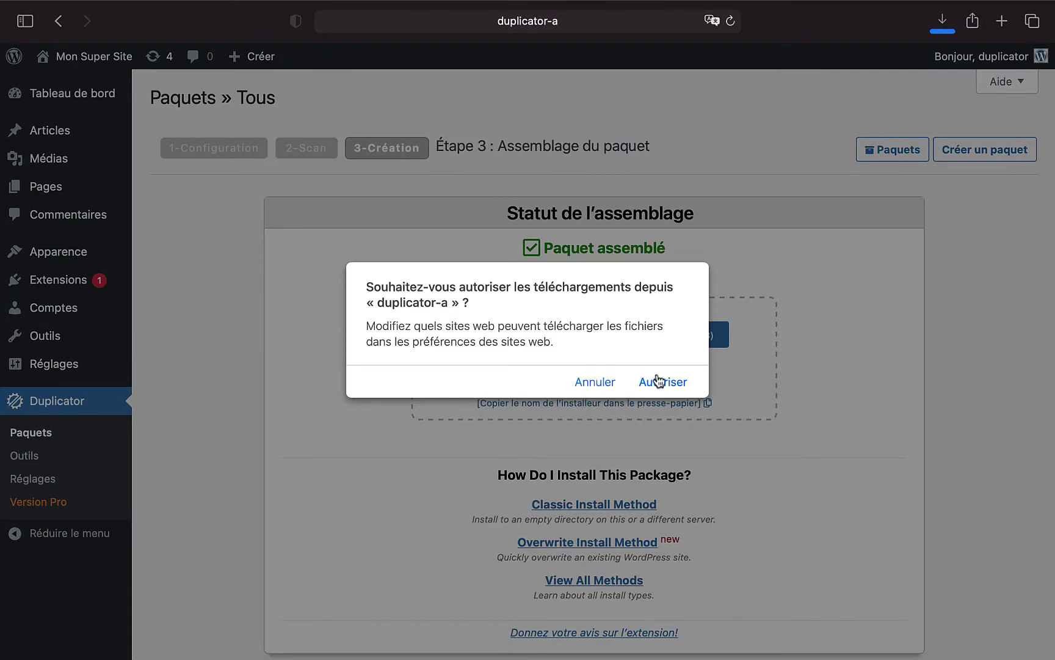
left_click(660, 383)
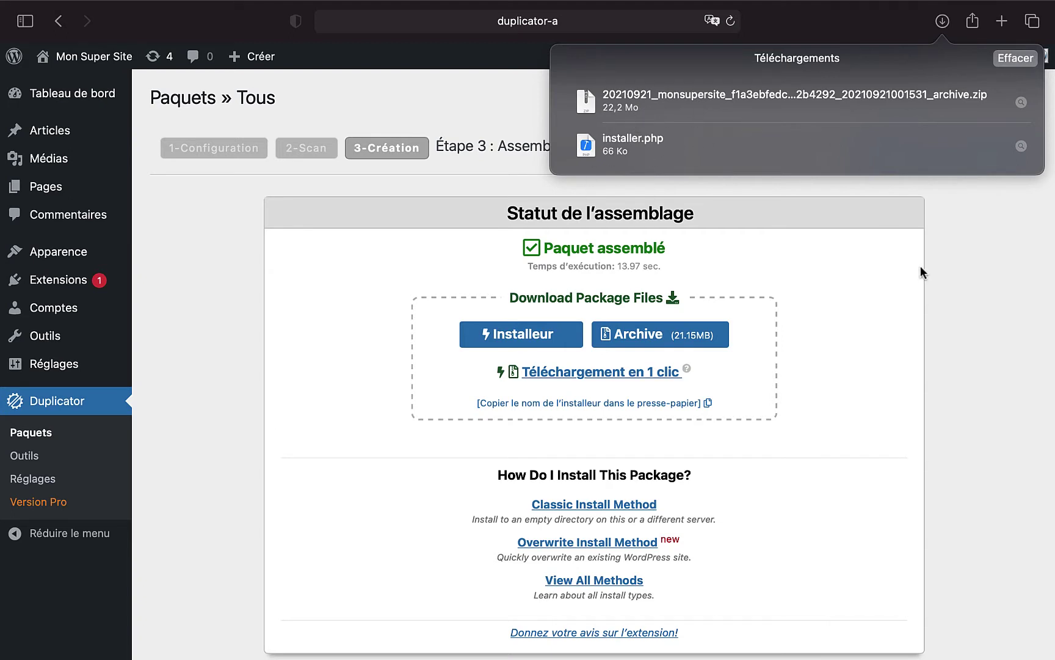
left_click(968, 292)
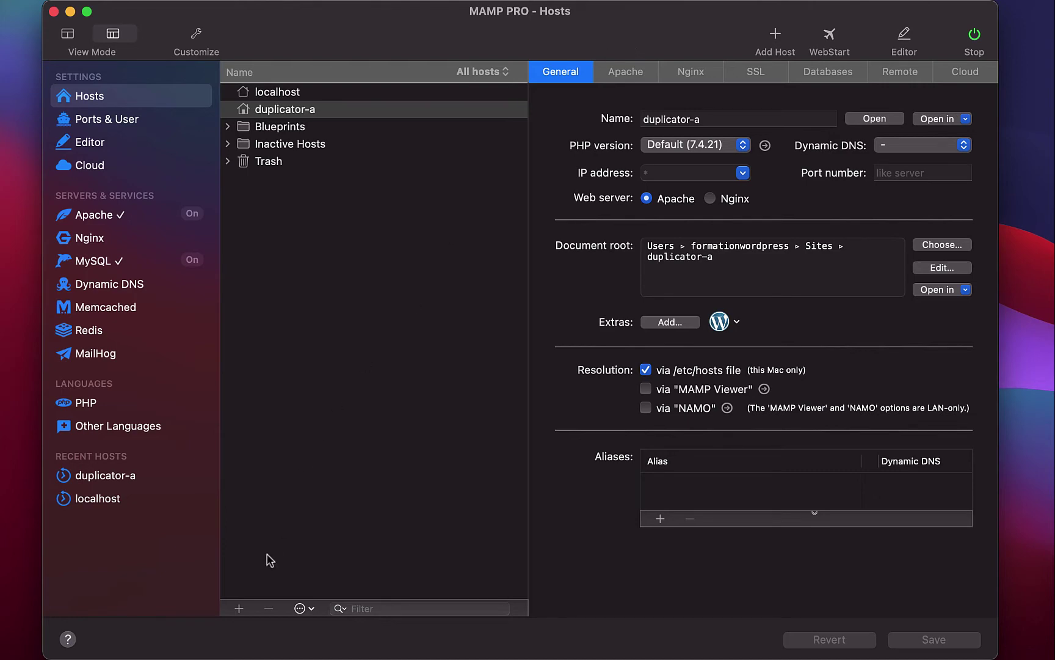
Add empty host duplicator-b rooted in a new Sites/duplicator-b folder, then launch WebStart
left_click(239, 609)
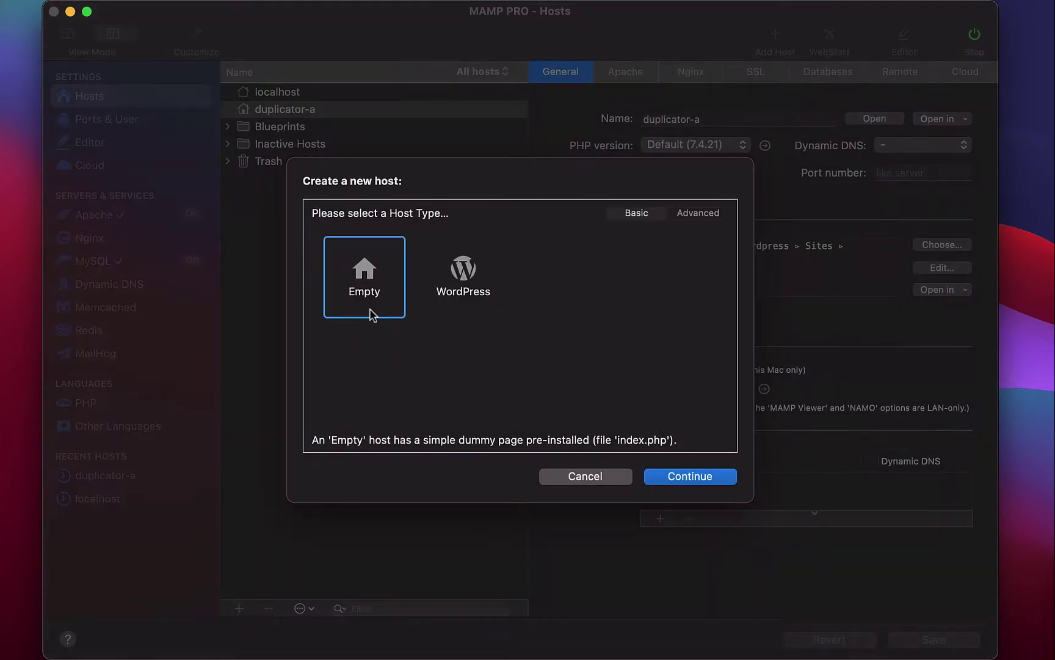
left_click(664, 477)
type("duplicator-b")
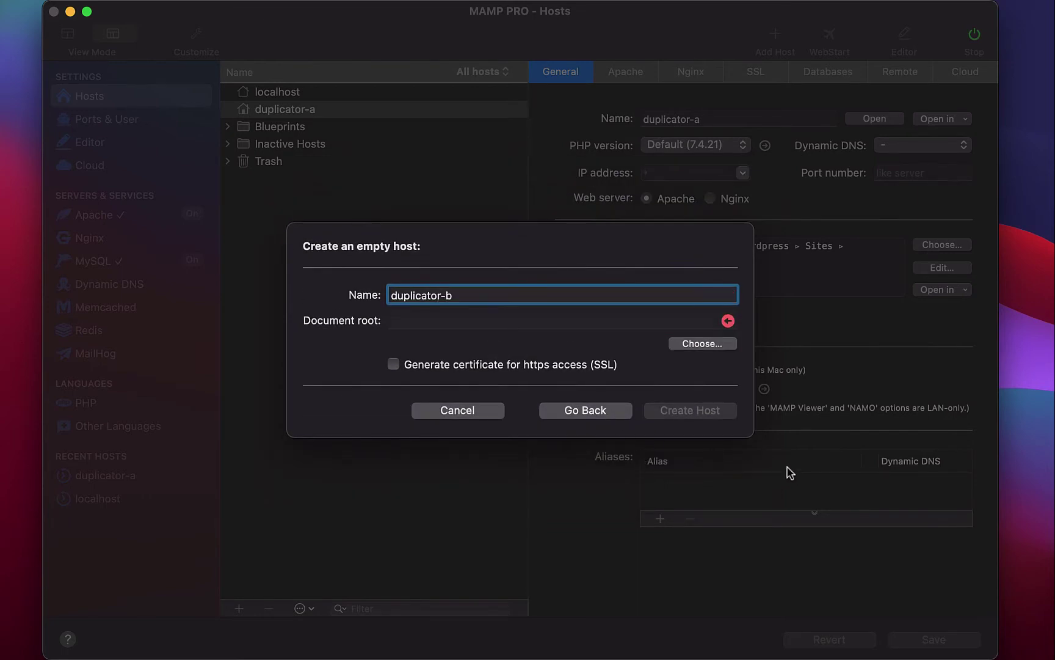
left_click(702, 345)
left_click(359, 491)
type("duplicator-b")
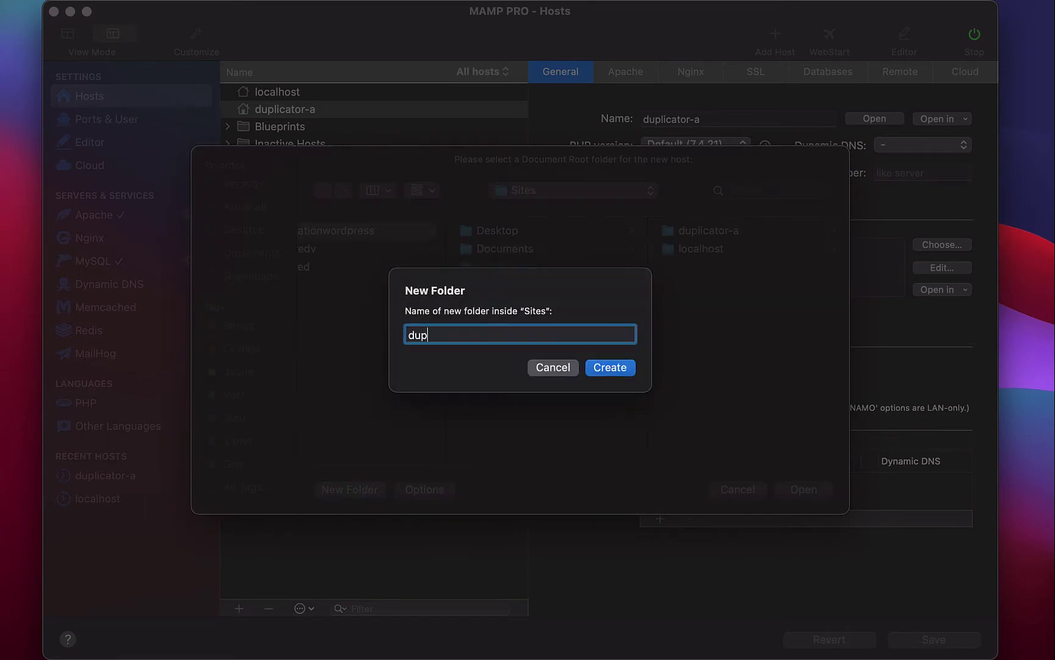
left_click(609, 369)
left_click(804, 489)
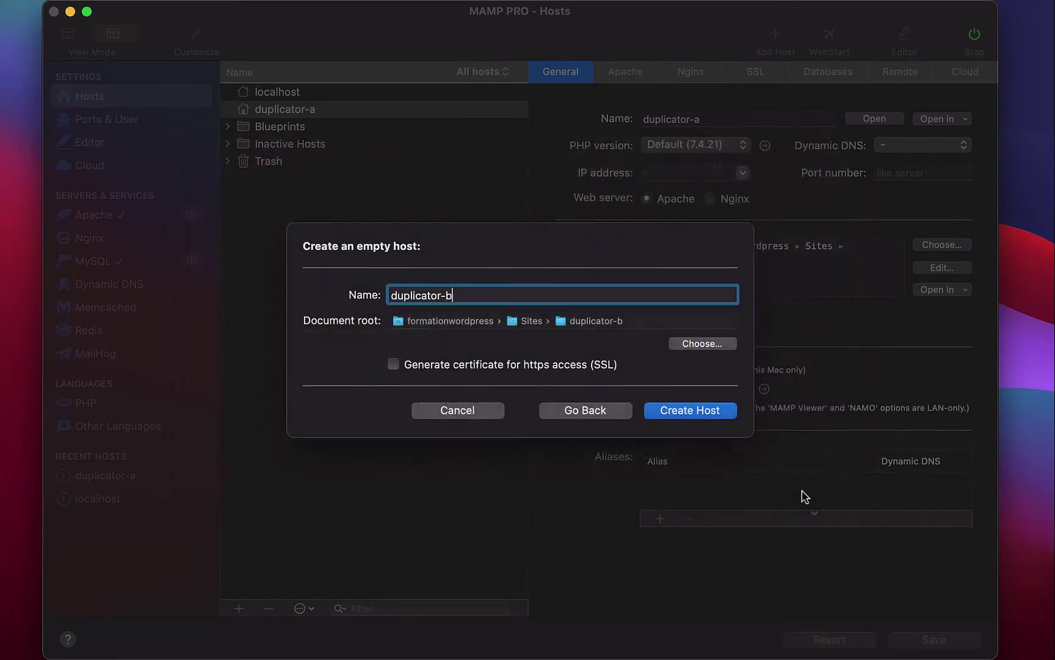
left_click(684, 413)
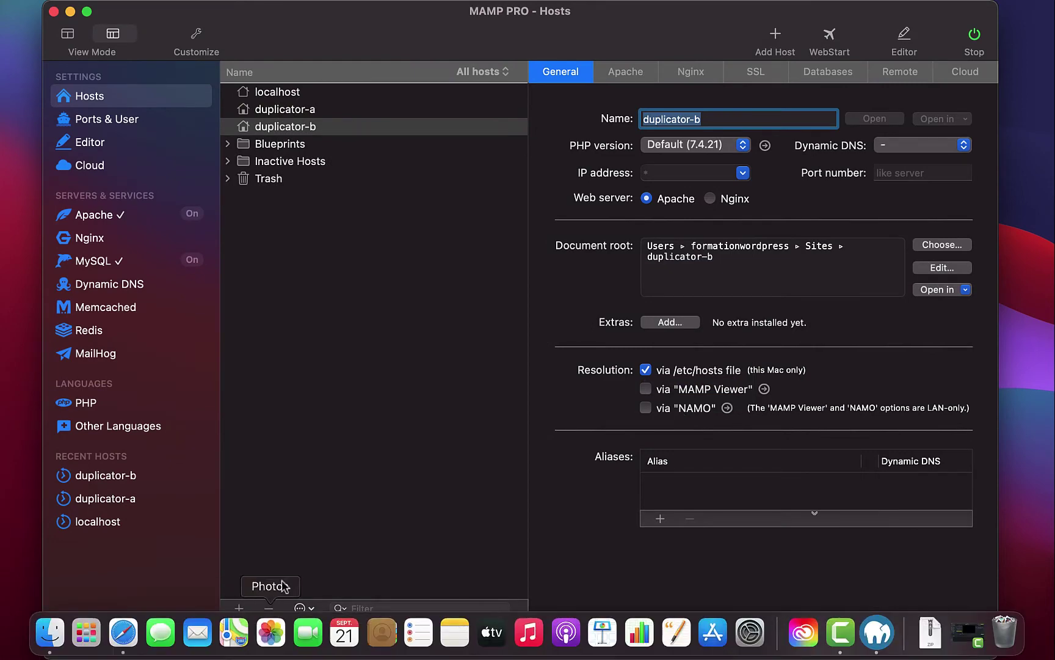
left_click(828, 37)
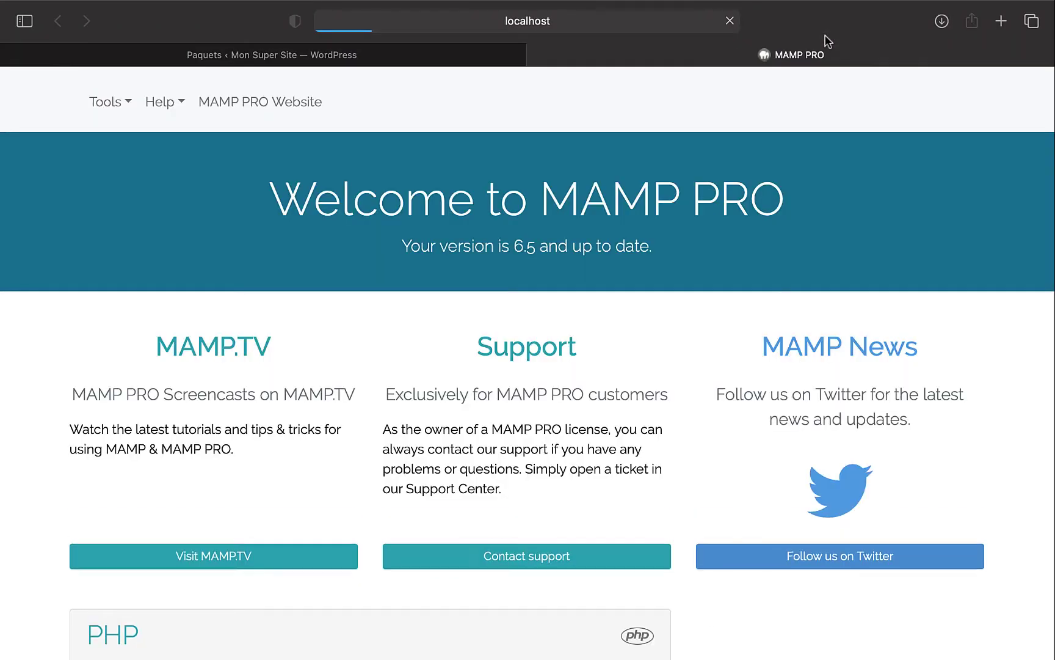
Open phpMyAdmin and create a new database named wp_duplicatorb
left_click(125, 107)
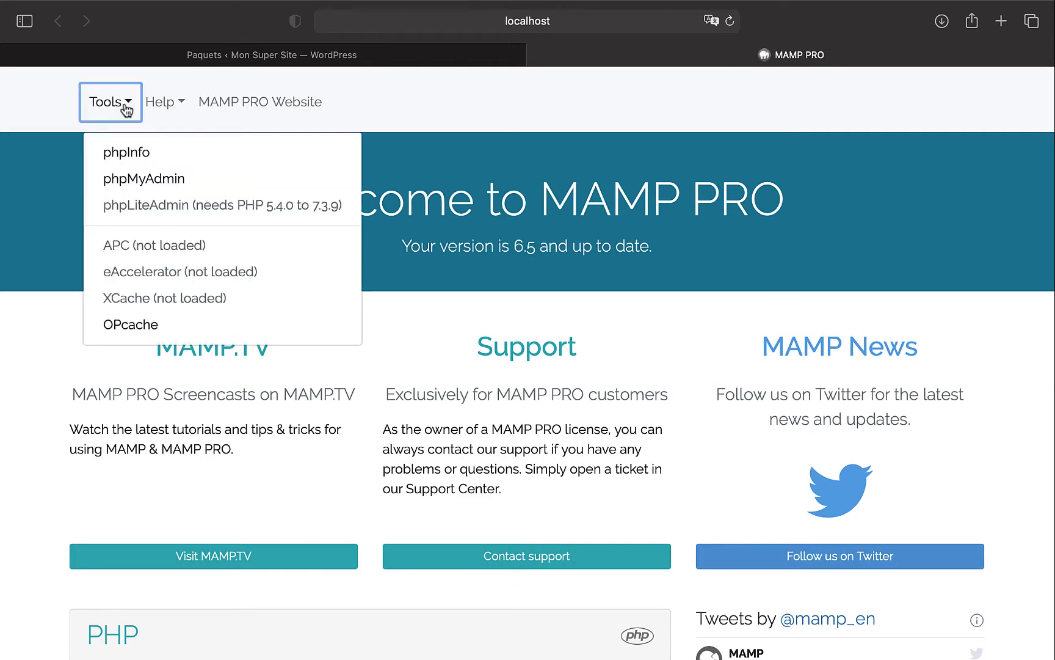
left_click(150, 179)
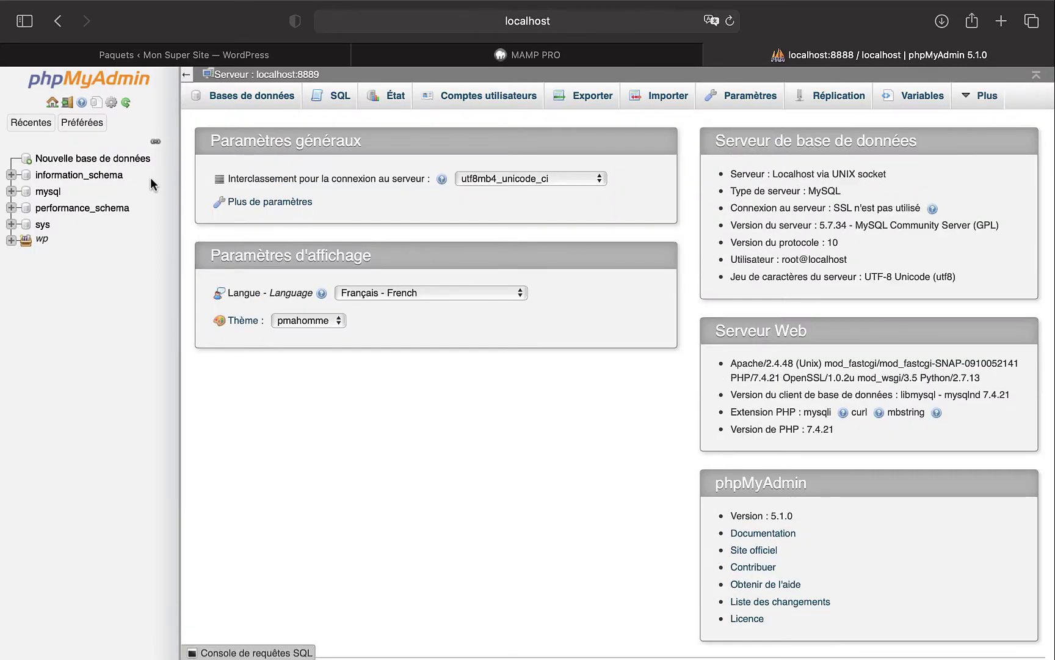
left_click(251, 98)
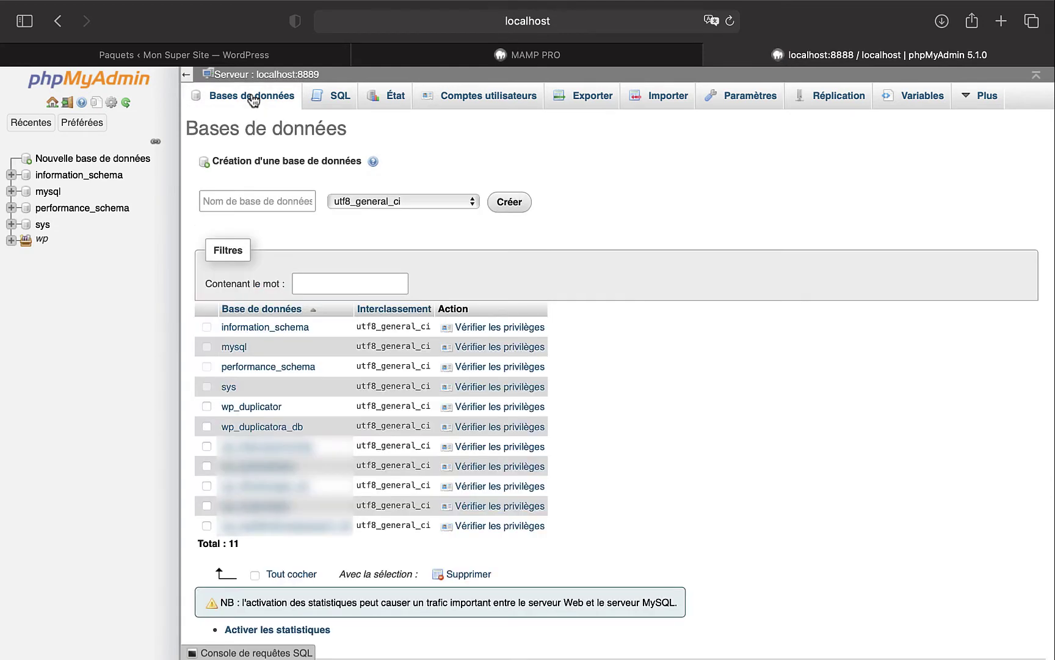
left_click(270, 200)
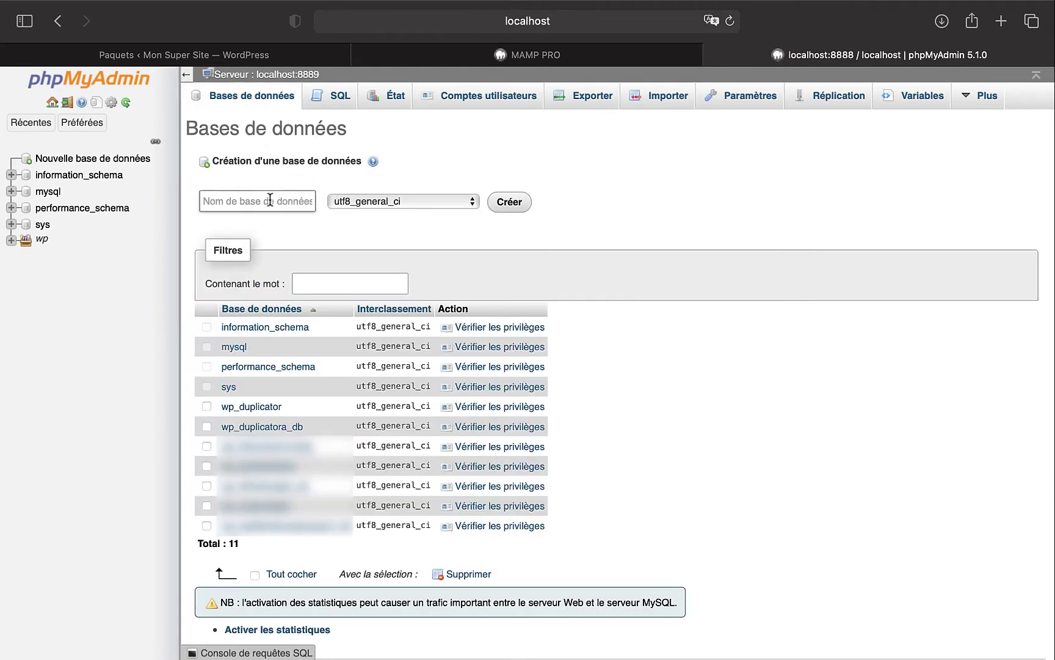
type("wp_duplicatorb")
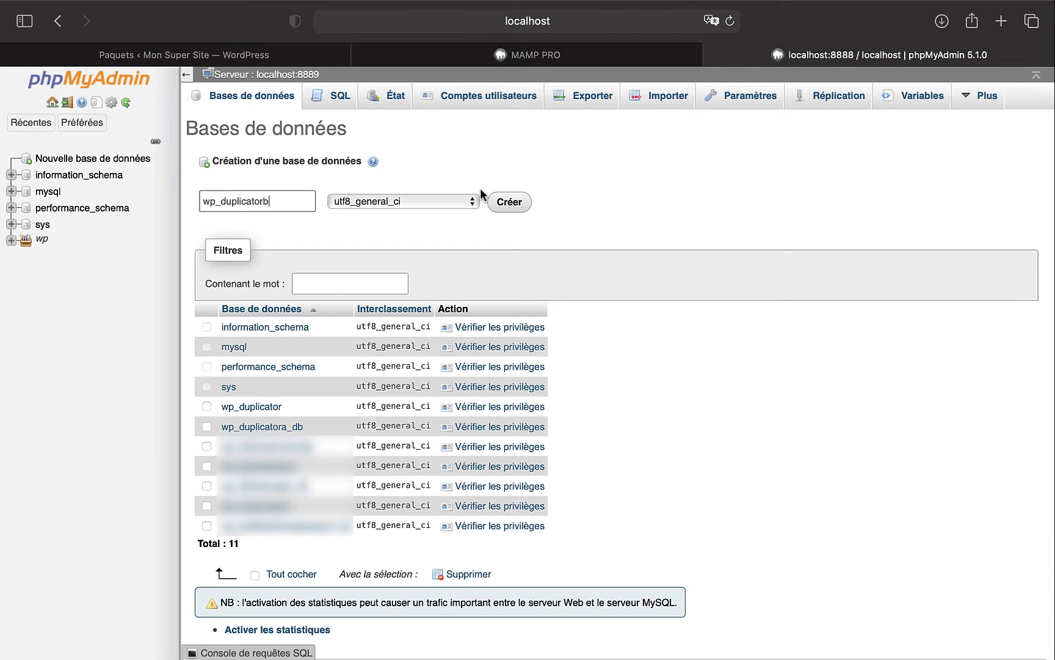
left_click(509, 204)
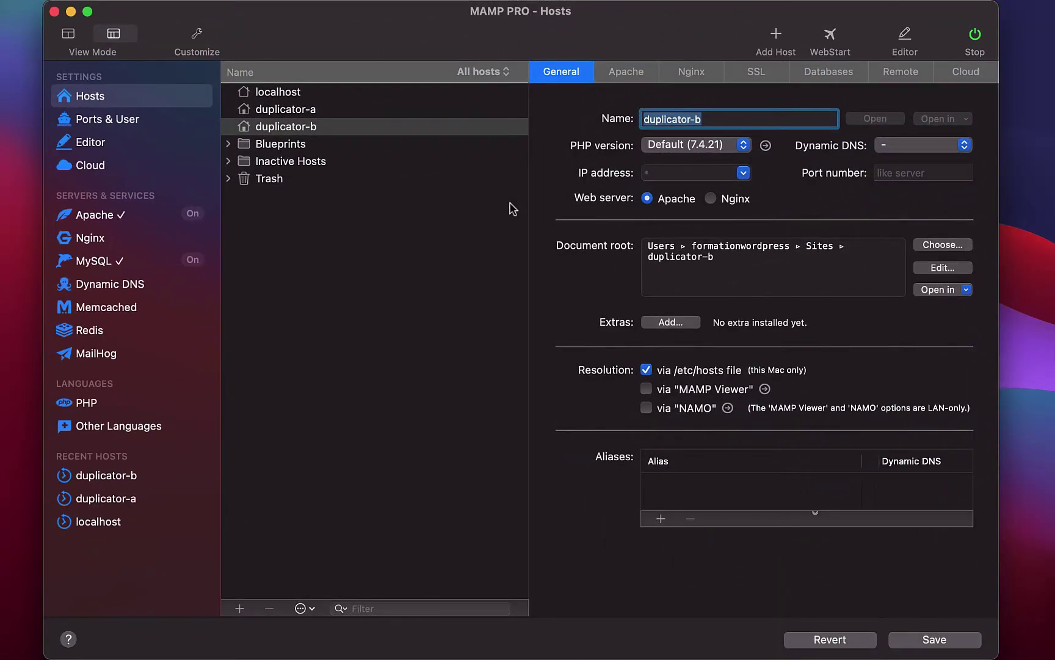
Open the duplicator-b folder in Finder and drag the ZIP archive and installer.php into it
left_click(934, 290)
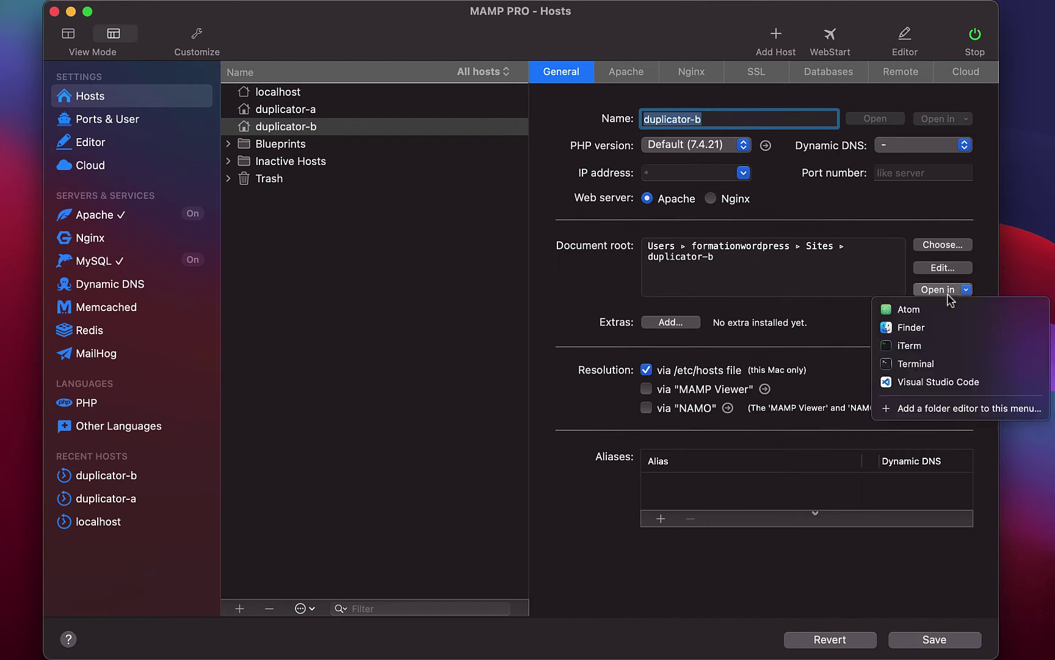
left_click(924, 328)
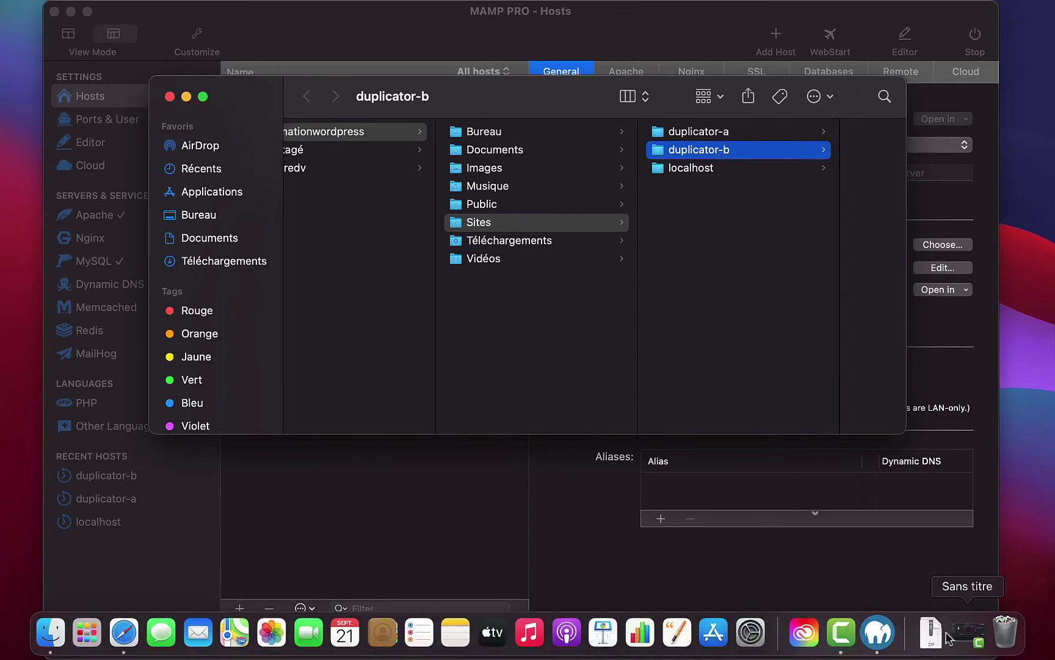
left_click(931, 633)
left_click_drag(935, 525, 883, 283)
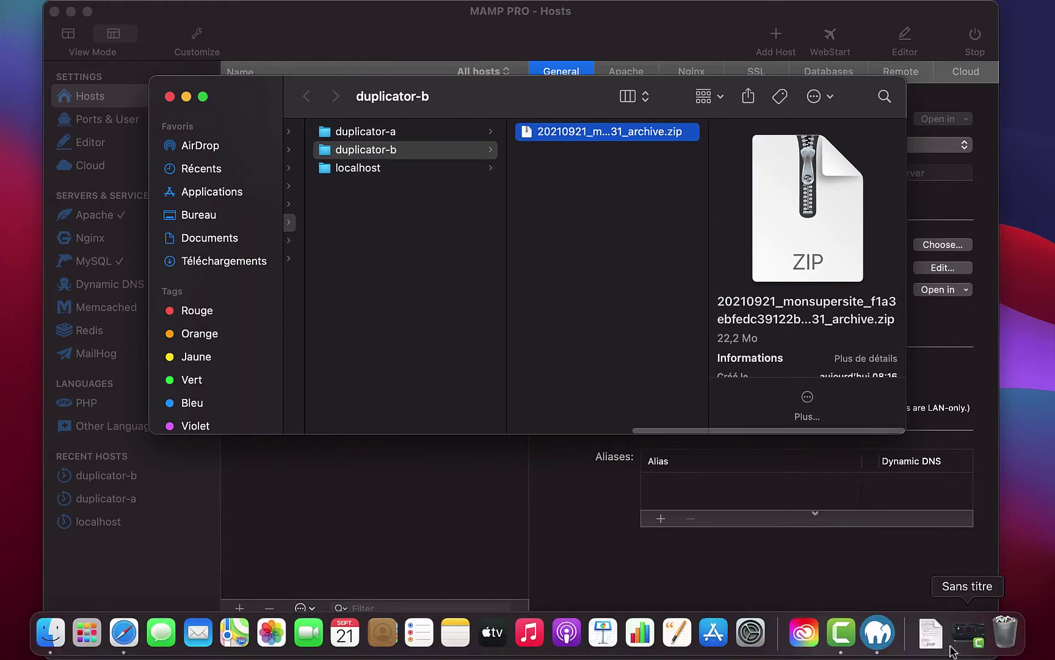
left_click(932, 634)
left_click_drag(603, 288, 603, 288)
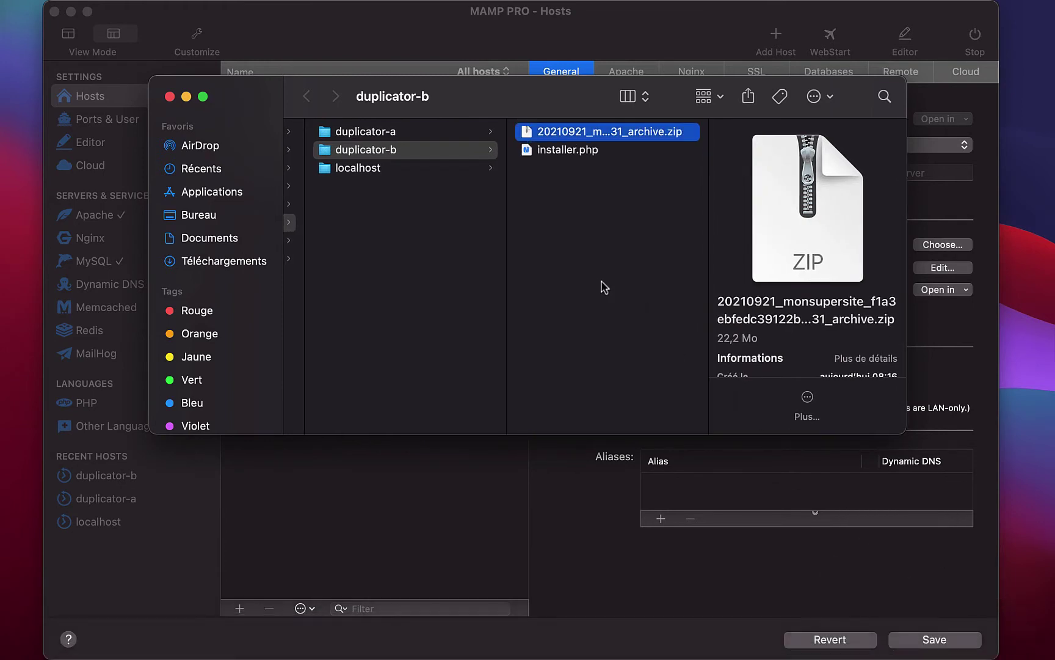
Return to MAMP PRO and open the duplicator-b site in the browser
left_click(487, 327)
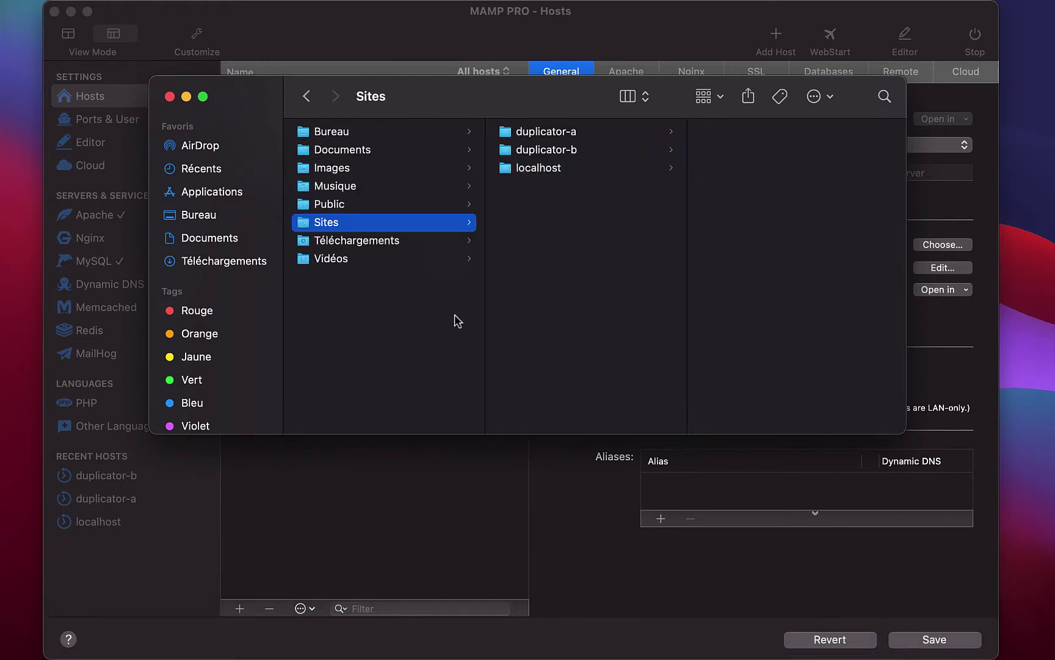
left_click(608, 66)
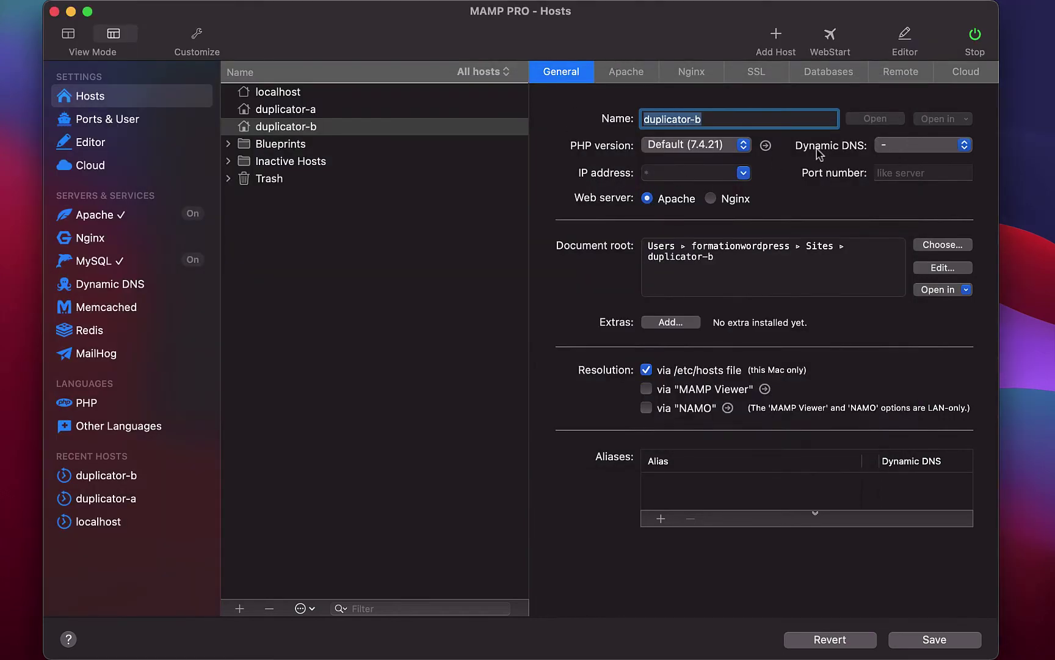
left_click(873, 119)
Load duplicator-b:8888/installer.php in Safari
left_click(568, 17)
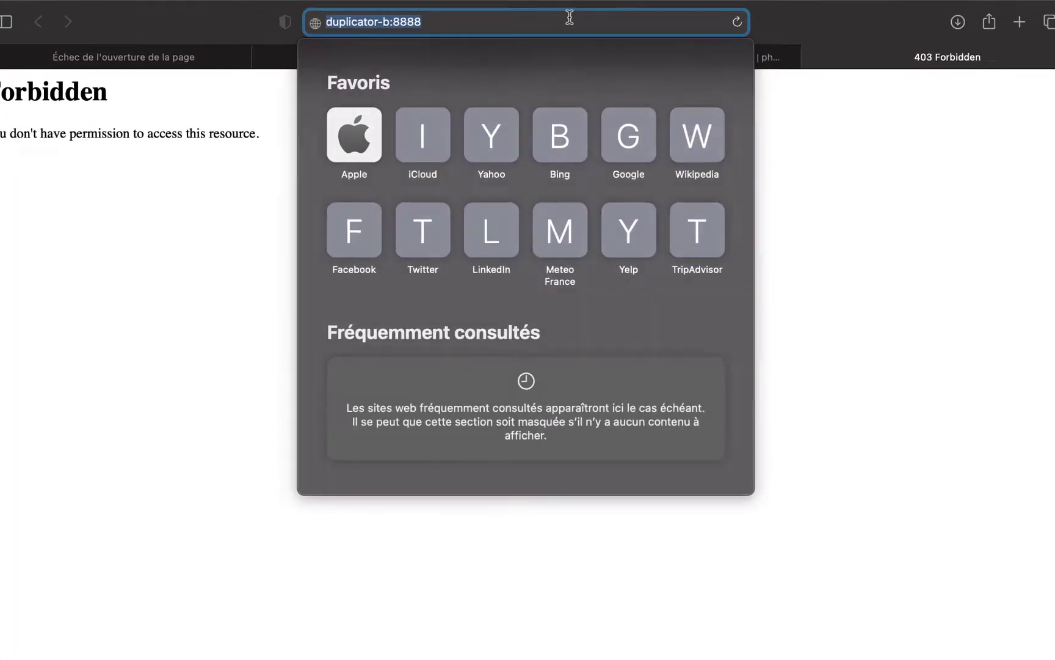
key("Right")
type("/installer")
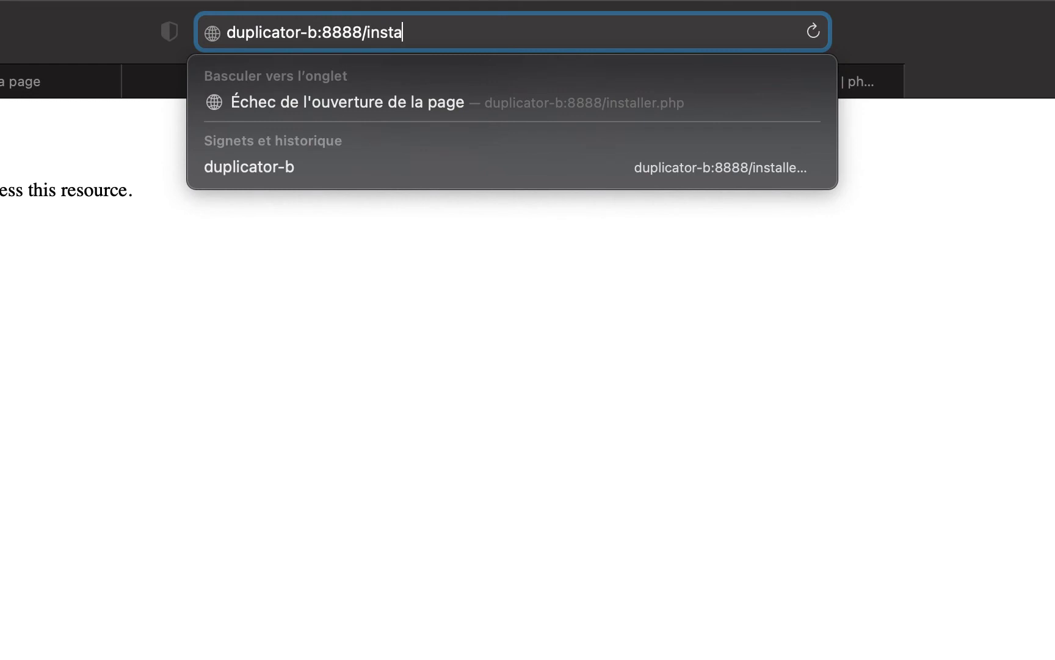
type(".php")
key("Return")
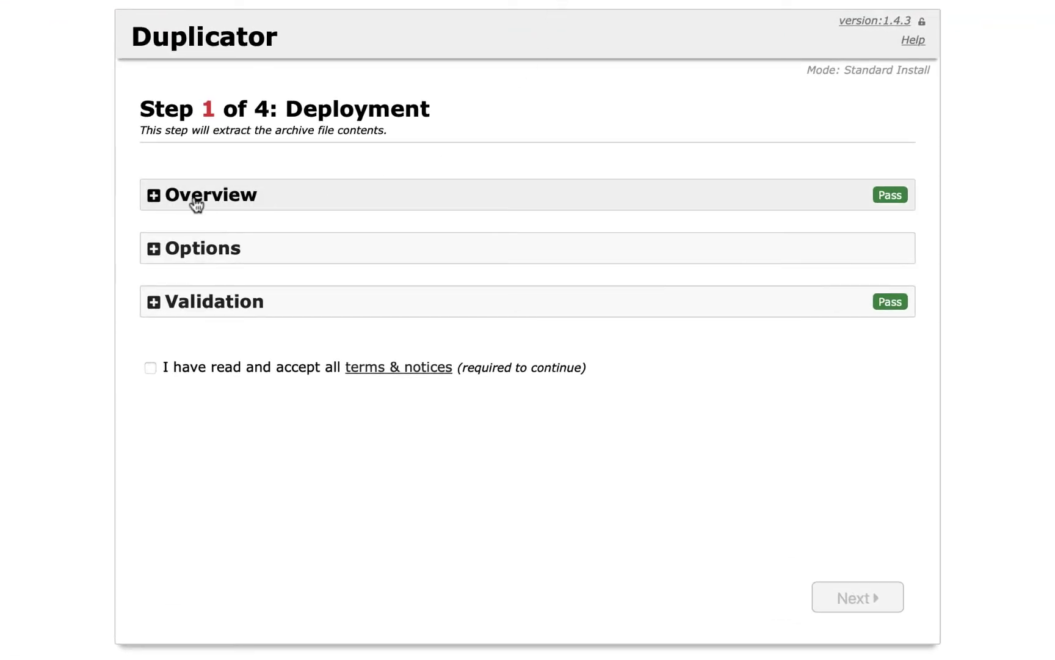
Review Overview, Options and Validation, accept the terms, and extract the archive
left_click(160, 198)
left_click(160, 198)
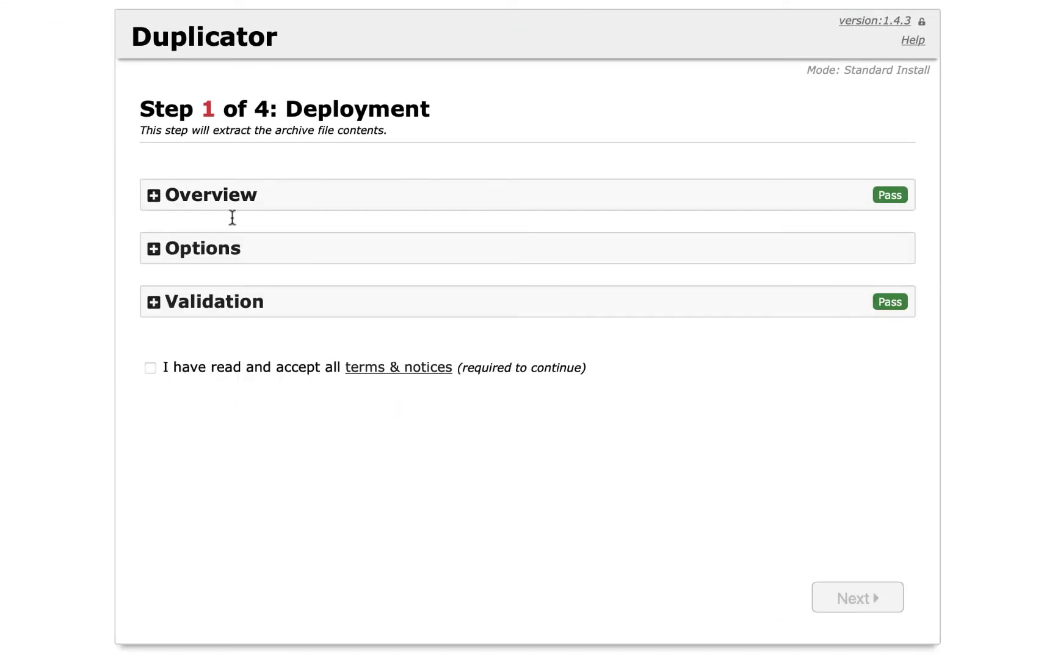
left_click(162, 261)
left_click(162, 261)
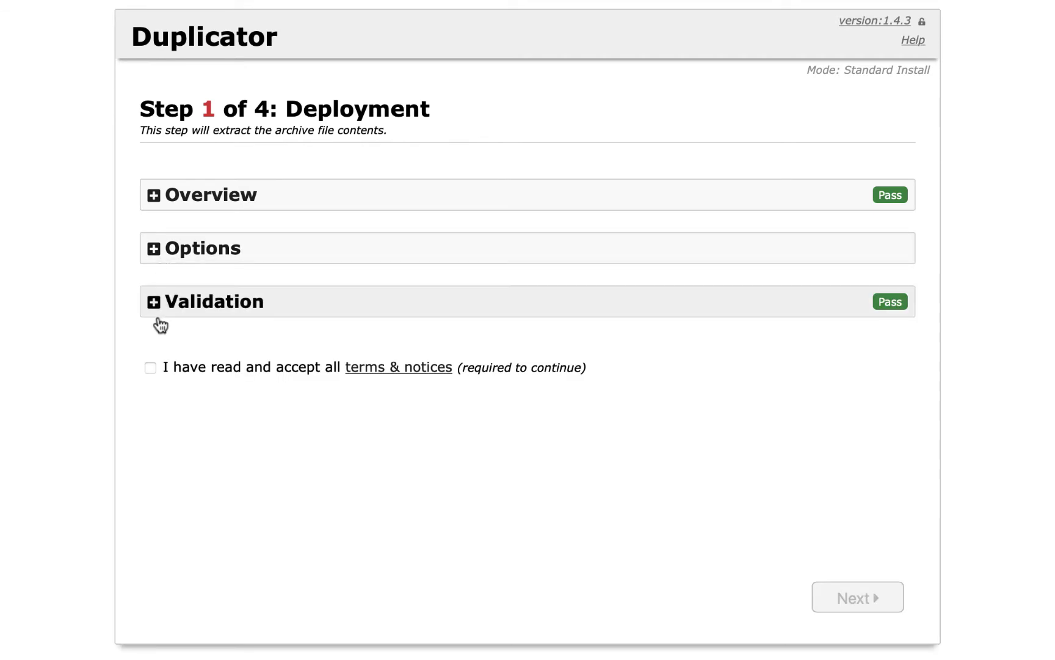
left_click(160, 310)
scroll(165, 311, "down", 3)
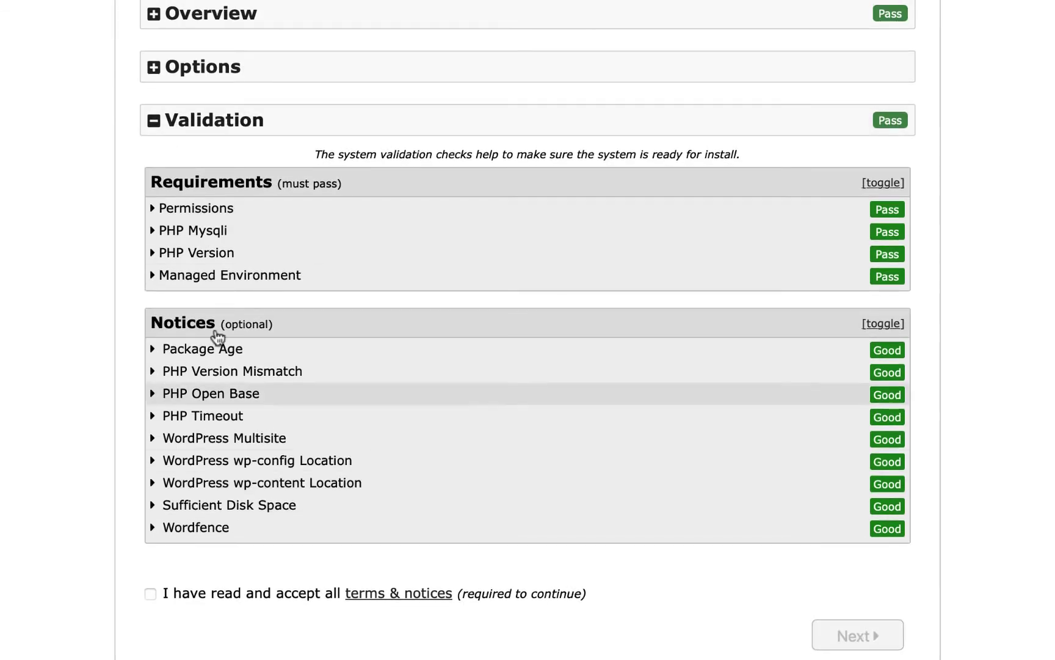
left_click(176, 118)
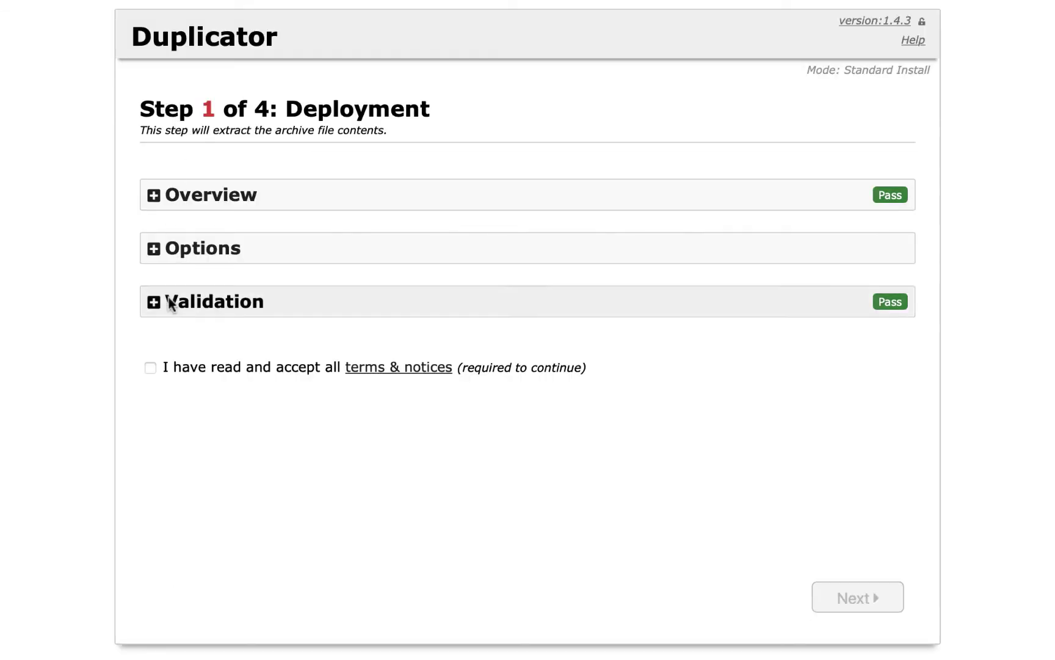
left_click(150, 368)
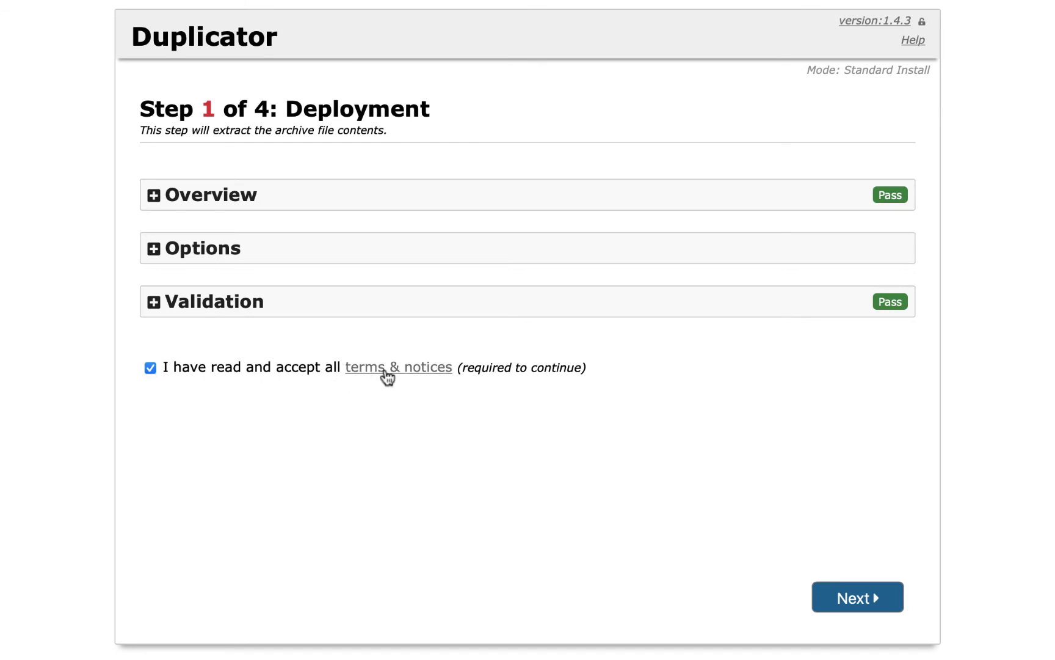
left_click(850, 600)
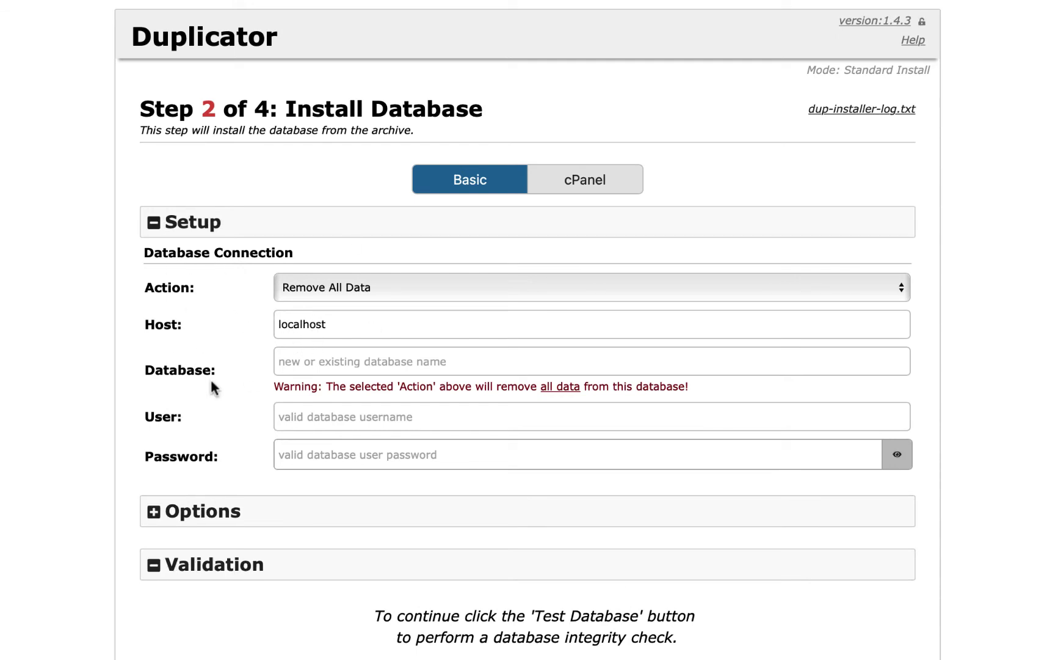
Enter database wp_duplicatorb, user root and the database password
left_click(297, 362)
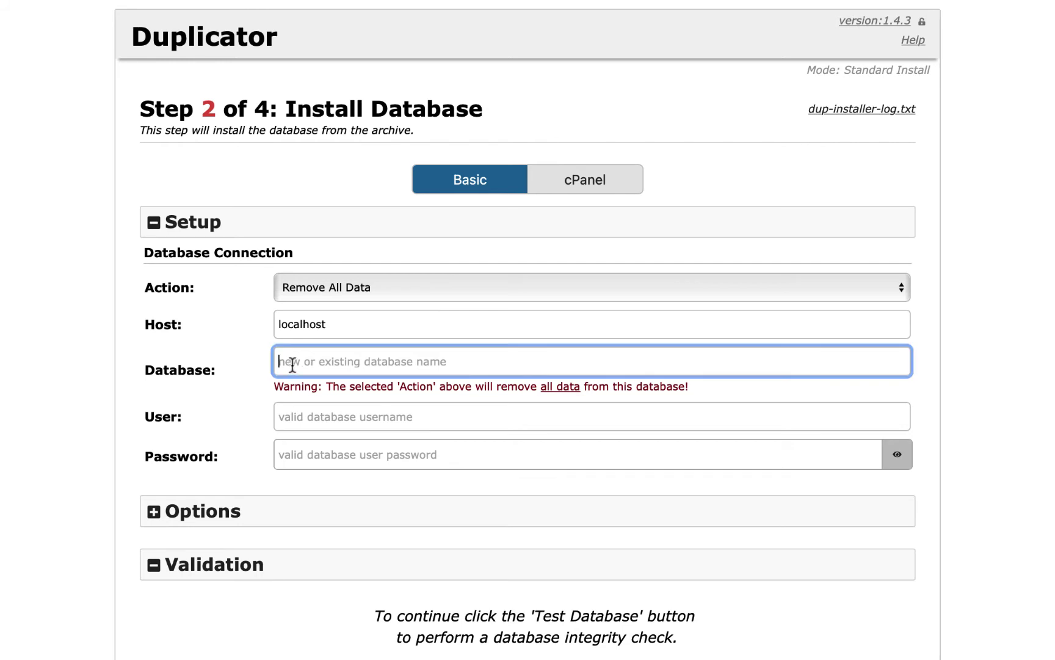
type("wp_du")
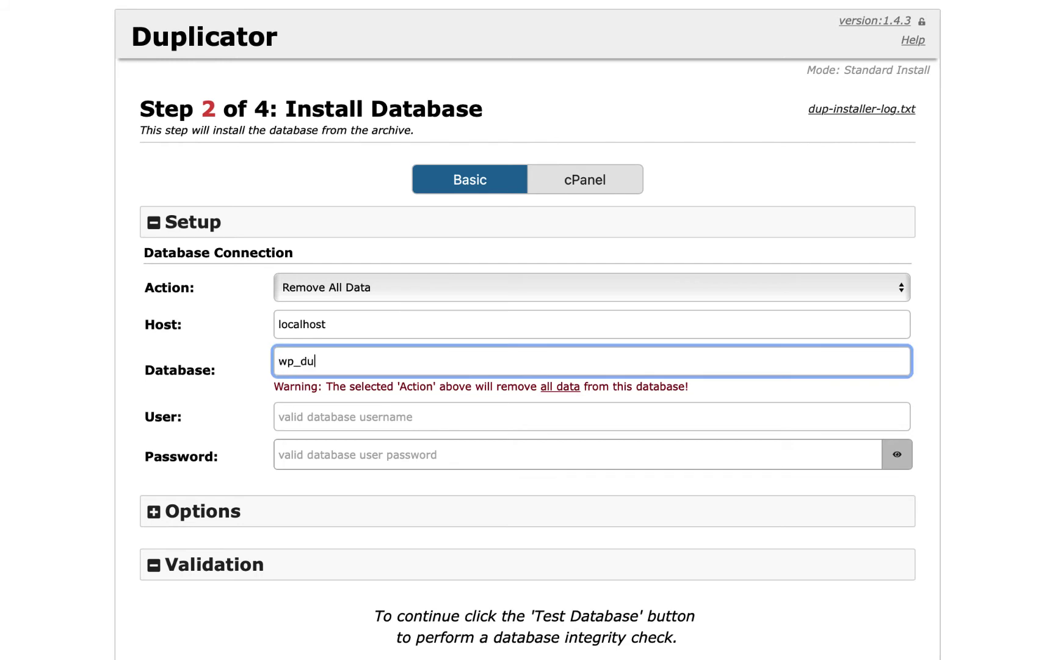
type("plicatorb")
left_click(288, 416)
type("root")
key("Tab")
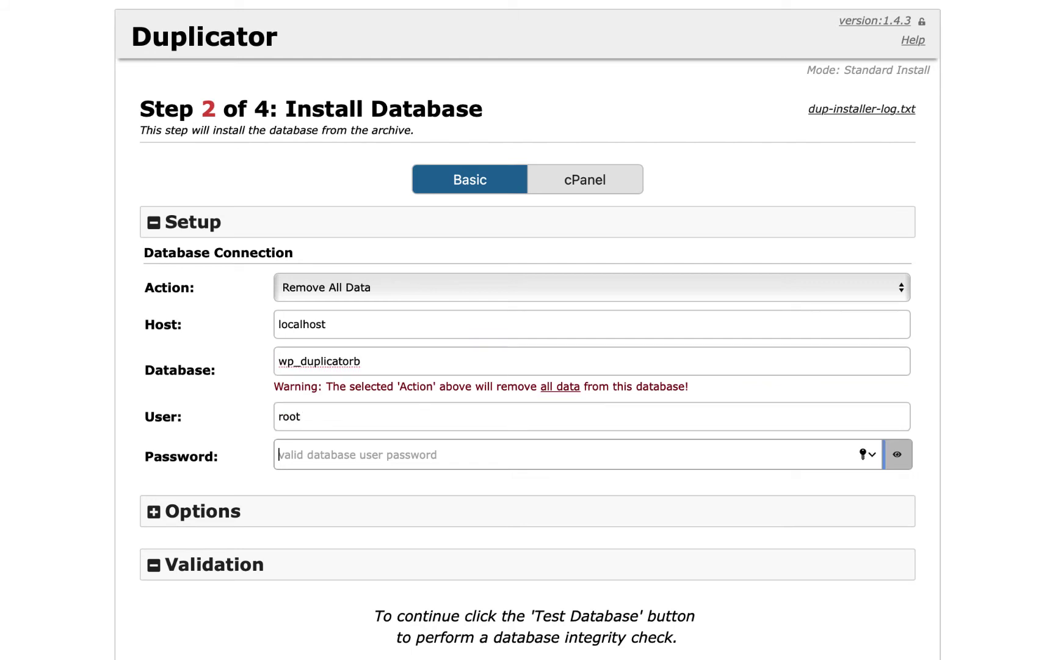
type("roo")
Test the database connection, then confirm running the database install
scroll(349, 464, "down", 3)
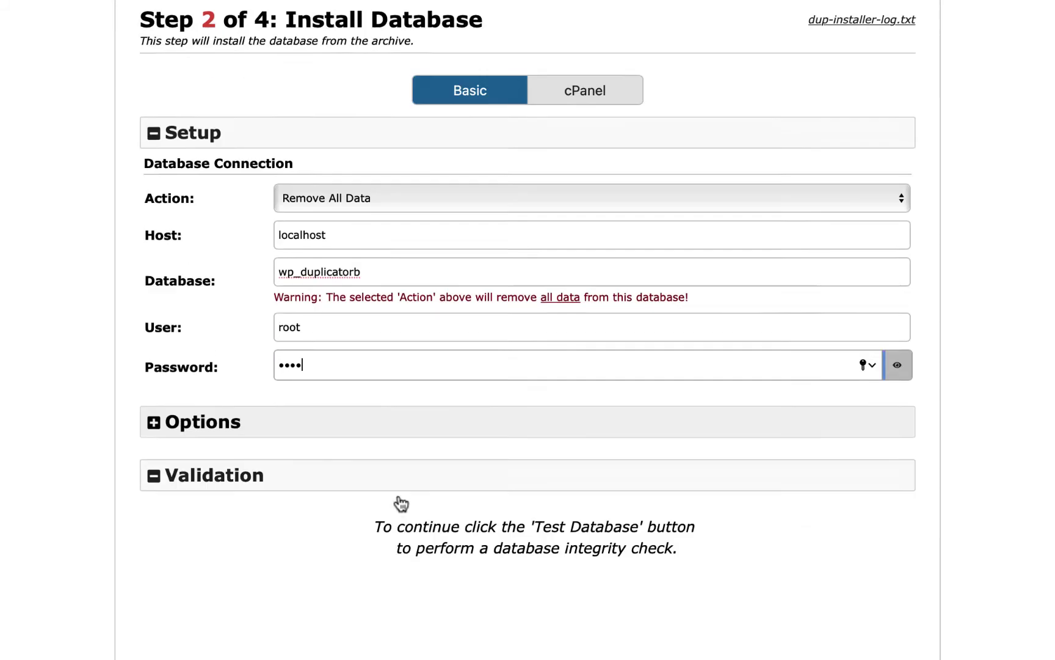
left_click(725, 637)
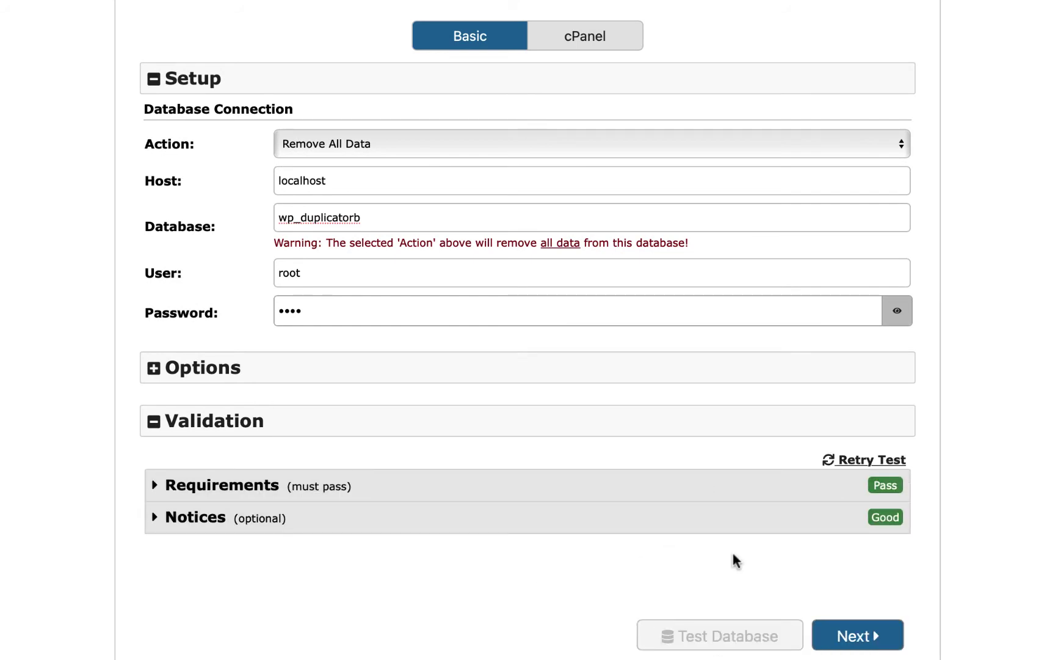
left_click(866, 637)
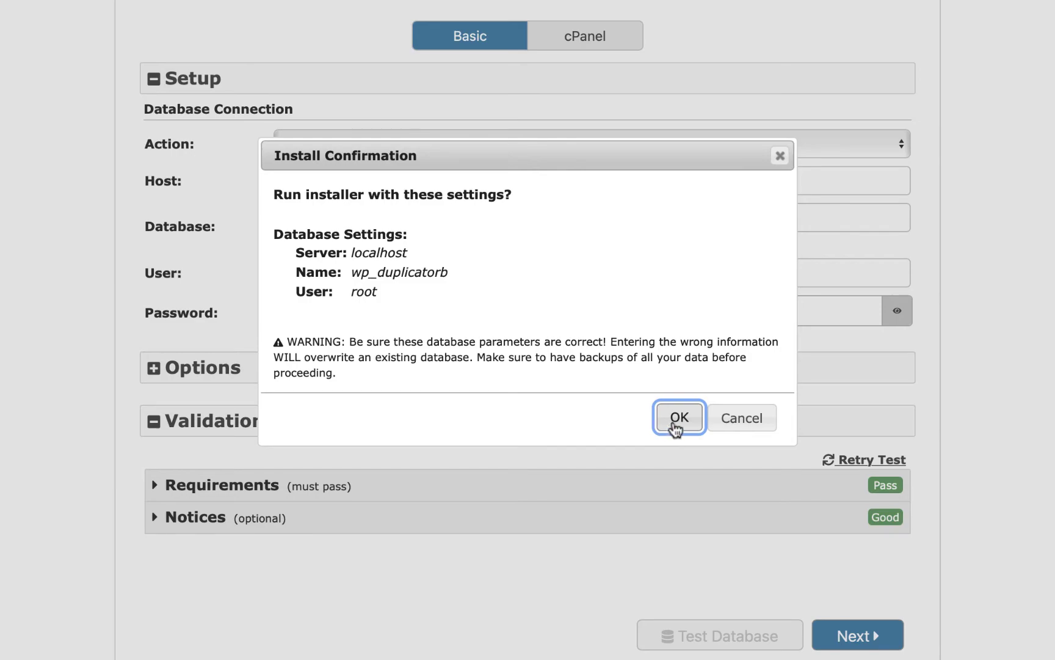
left_click(677, 422)
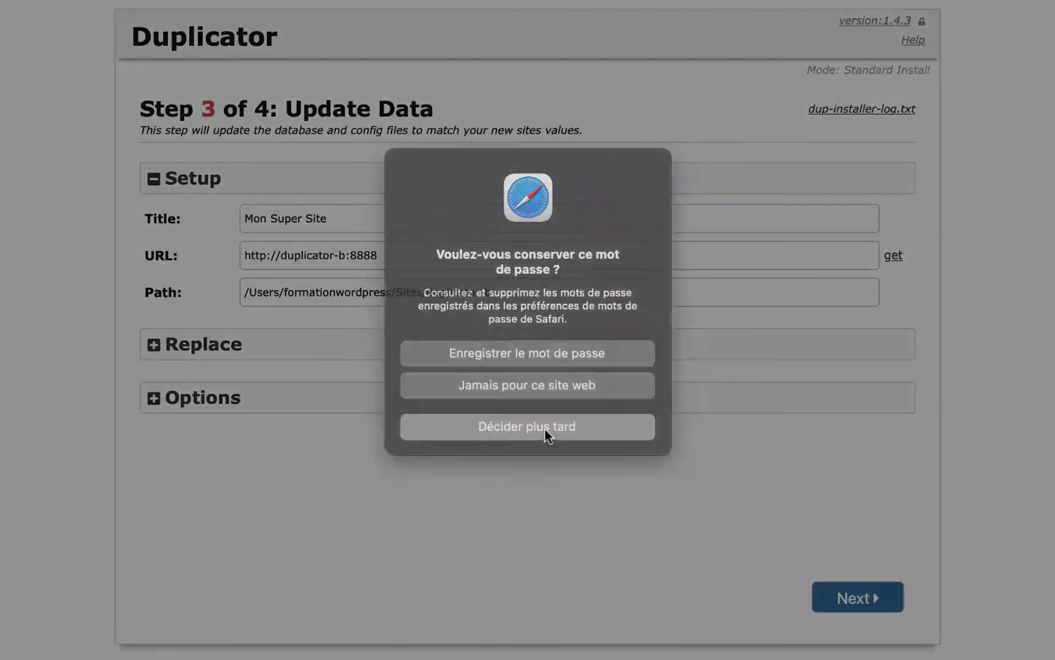
left_click(545, 430)
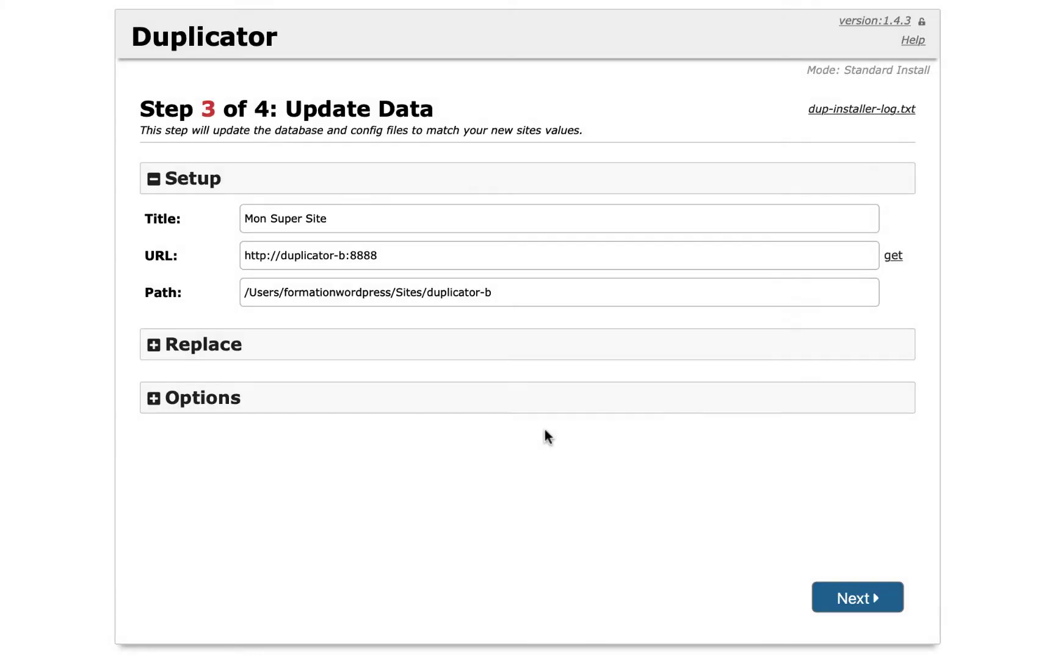
left_click(335, 355)
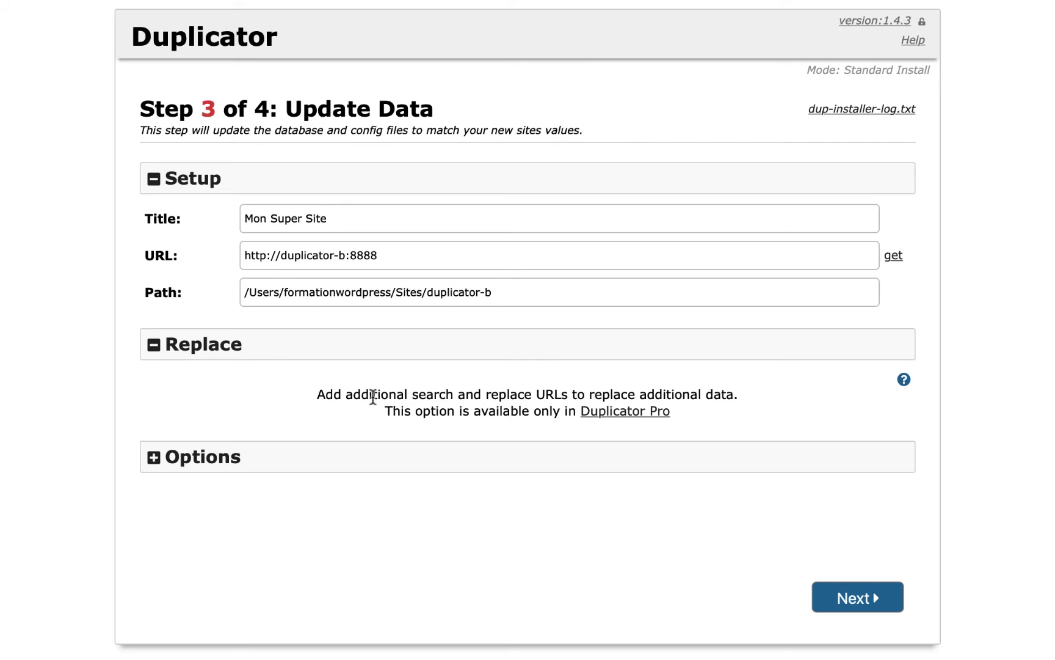
left_click(443, 354)
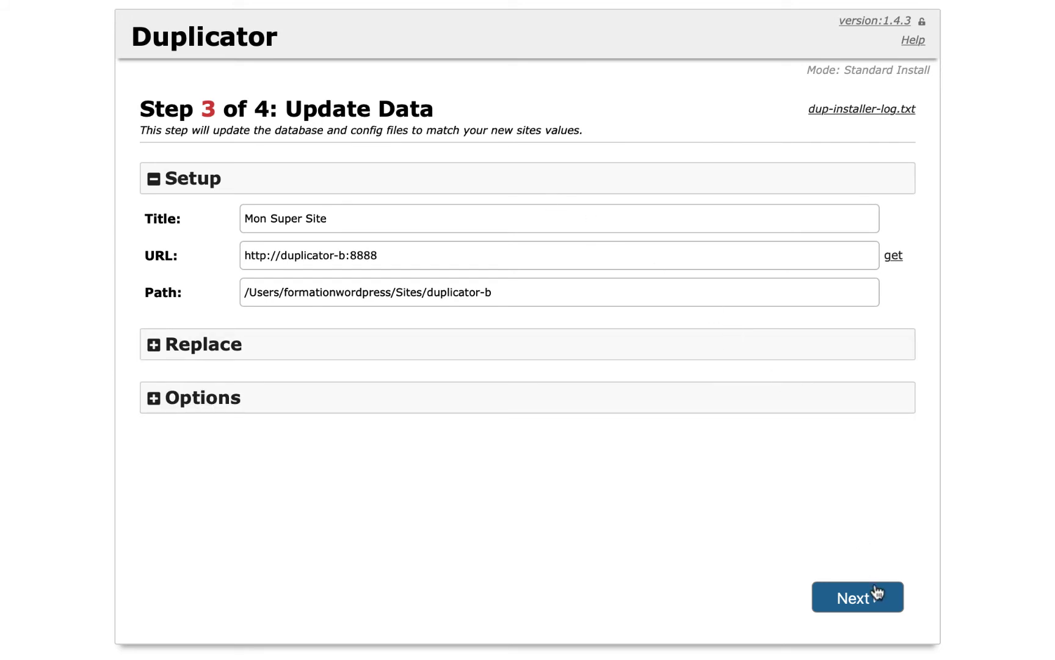
left_click(877, 594)
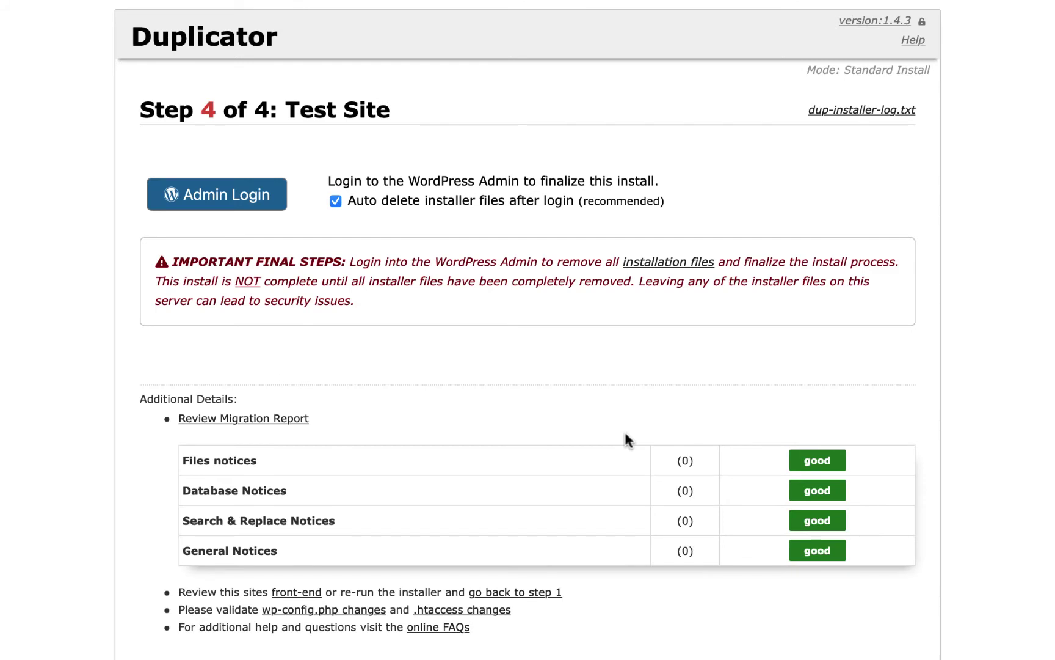
Open the migrated site's WordPress admin login from the Test Site page
left_click(248, 204)
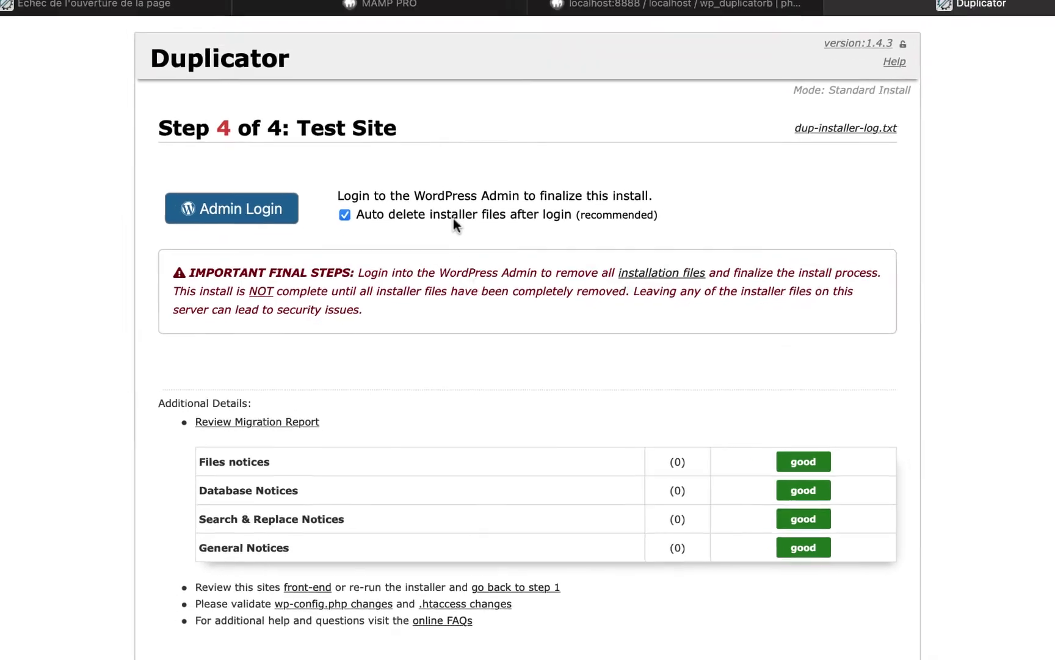
left_click(263, 196)
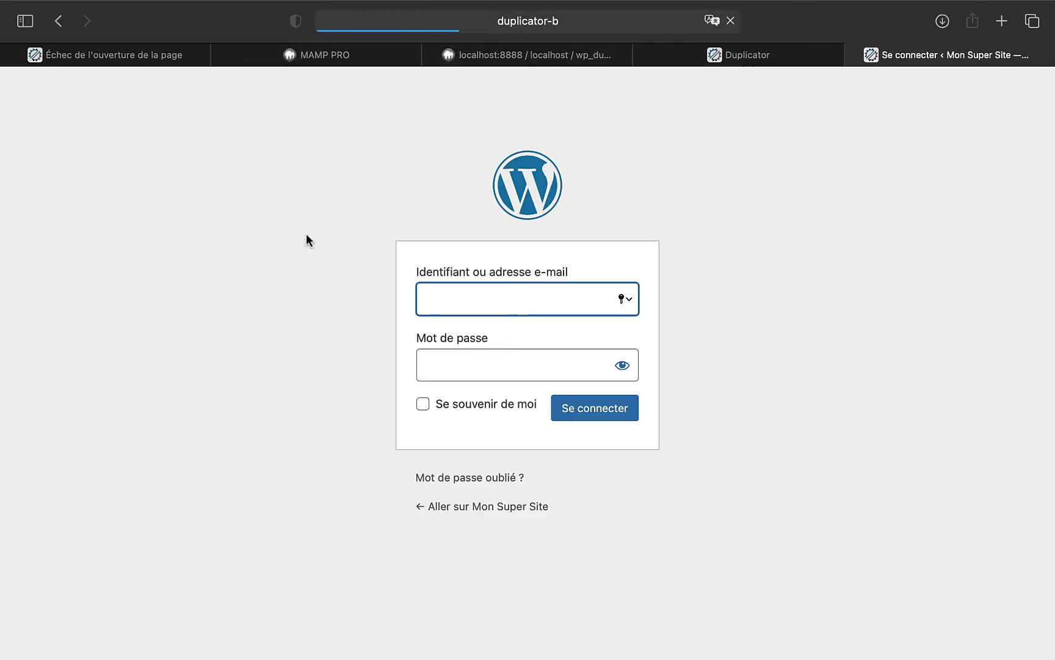
Log into the migrated site's admin with the account e-mail and password, then show Finder's Sites folder
type("contact@")
type("[blurred]")
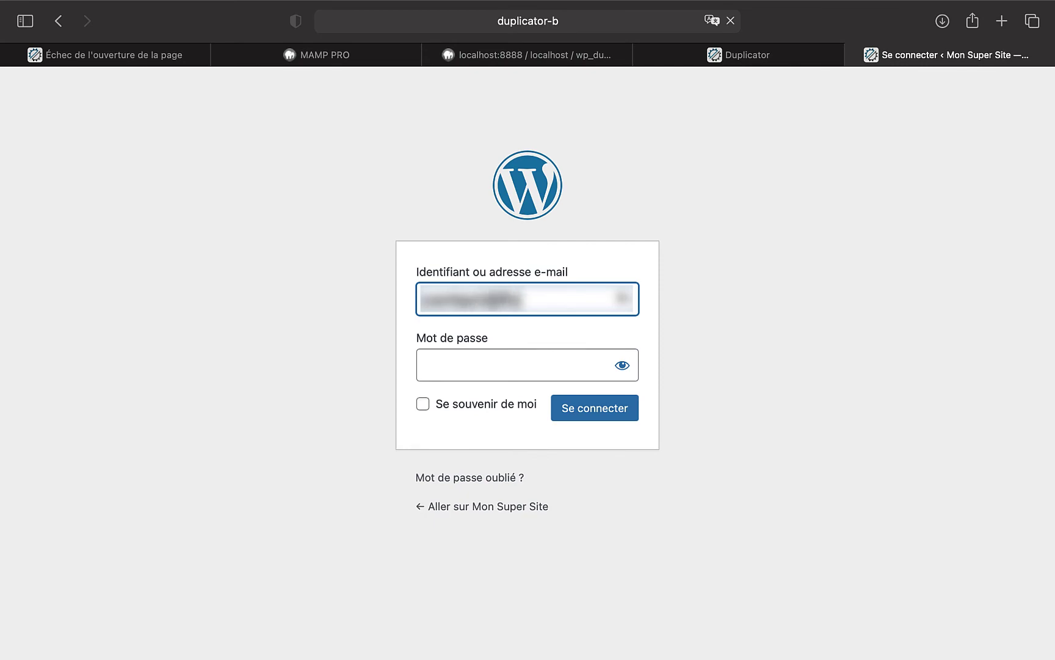
key("Tab")
type("••••••")
key("Return")
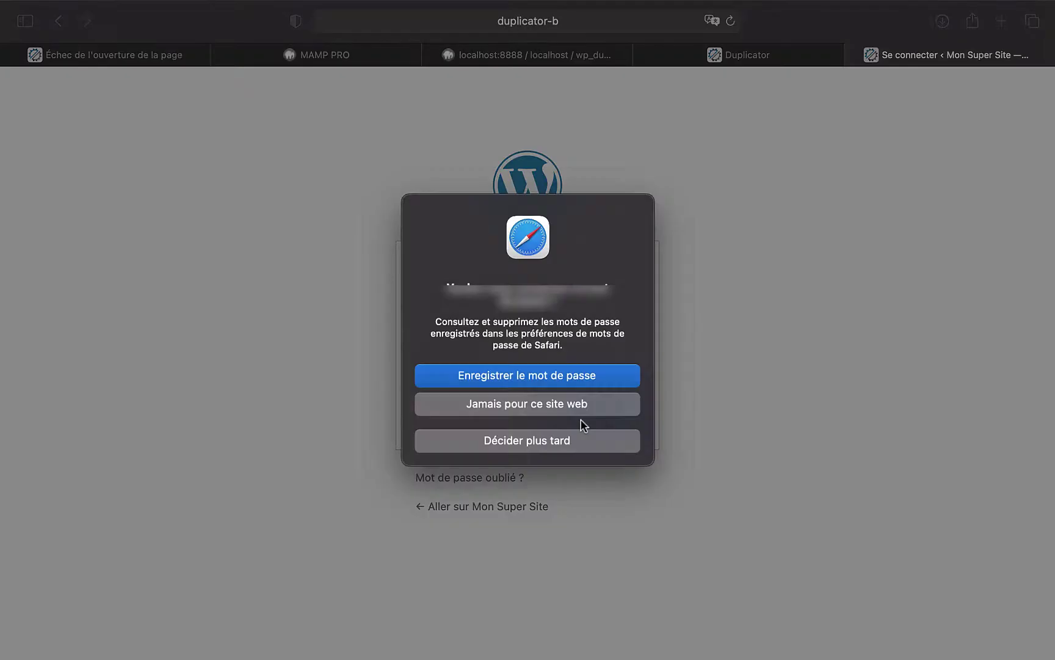
left_click(555, 440)
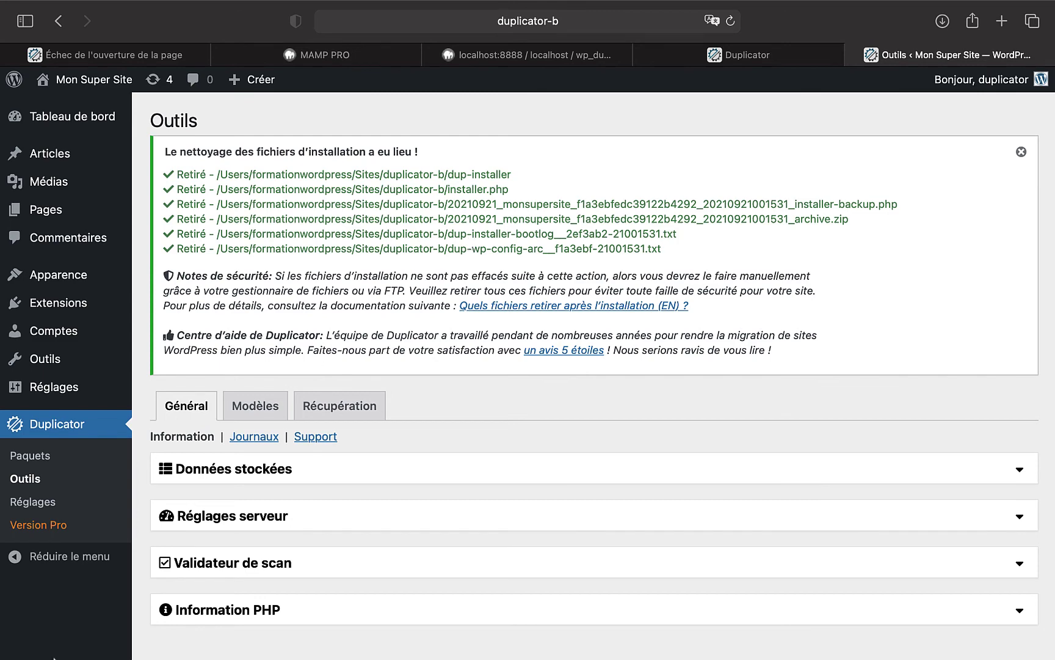
left_click(53, 637)
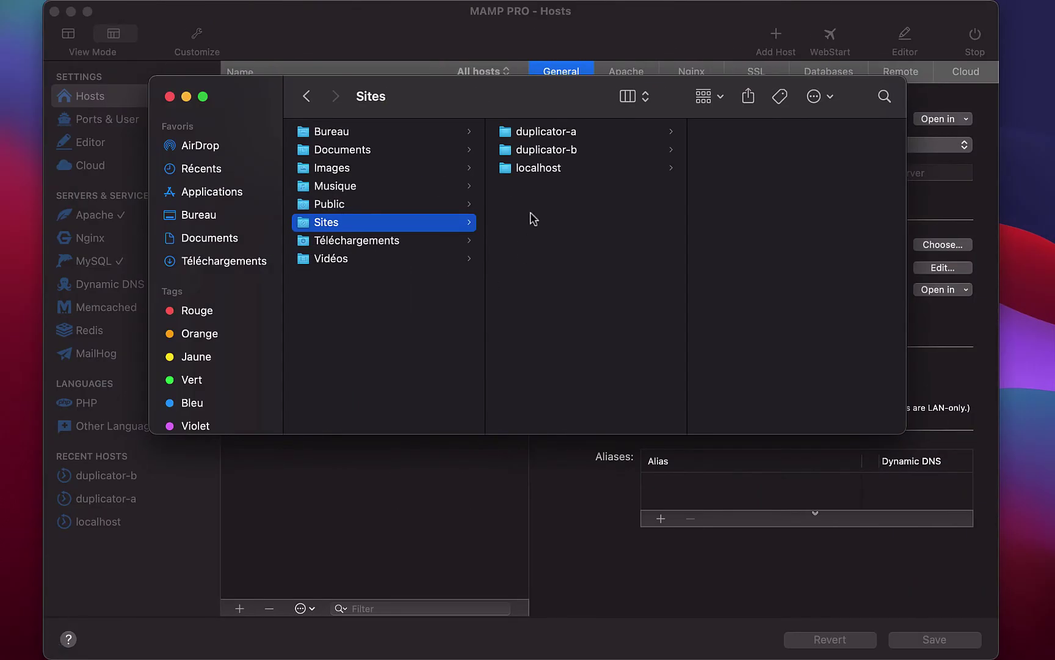
Browse the duplicator-b folder, previewing readme.html and license.txt to confirm only WordPress core files remain
left_click(556, 149)
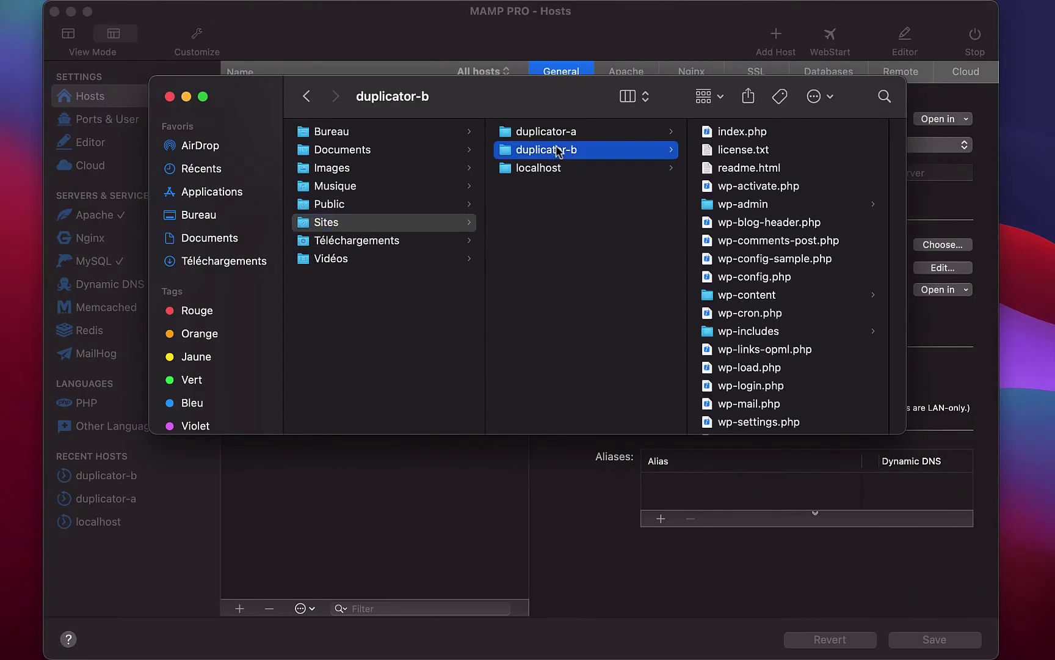
left_click(759, 170)
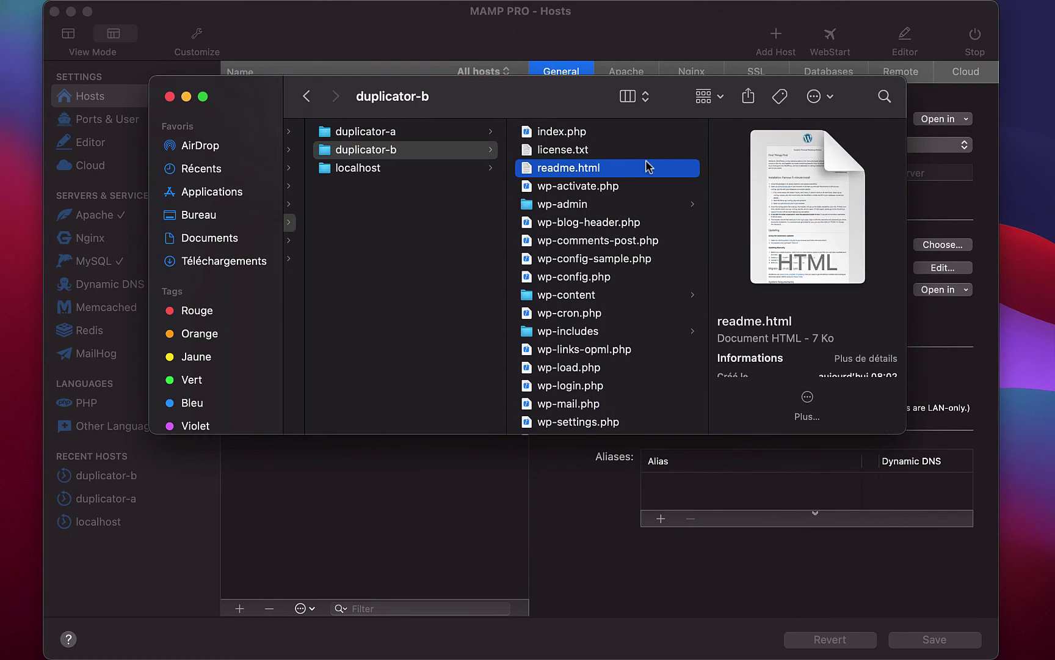
key("Up")
scroll(580, 243, "down", 3)
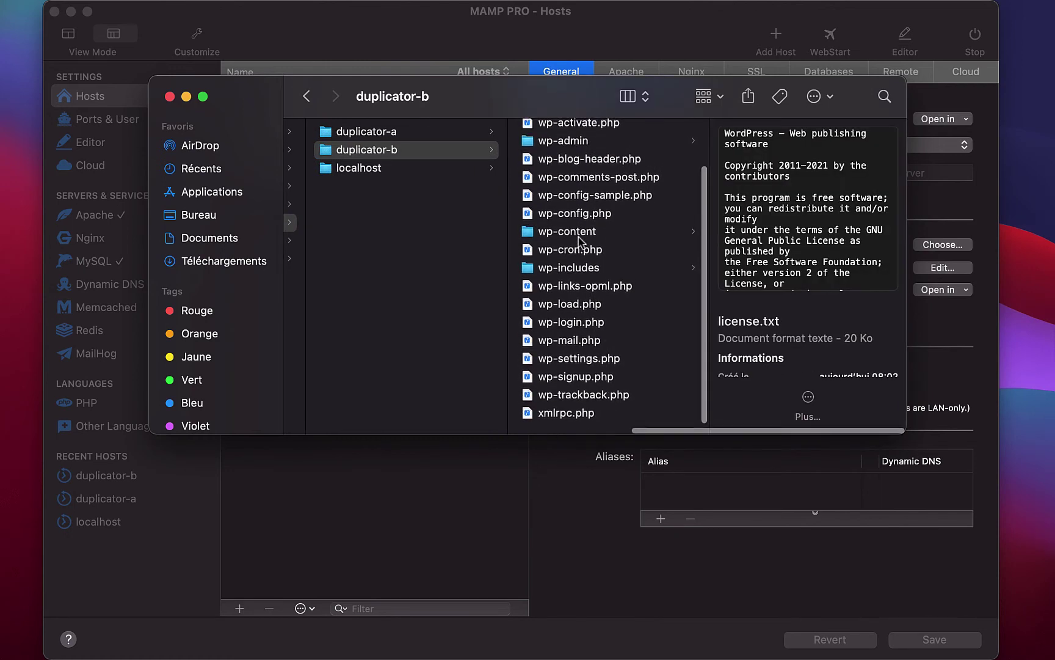
scroll(581, 242, "up", 2)
scroll(579, 241, "up", 2)
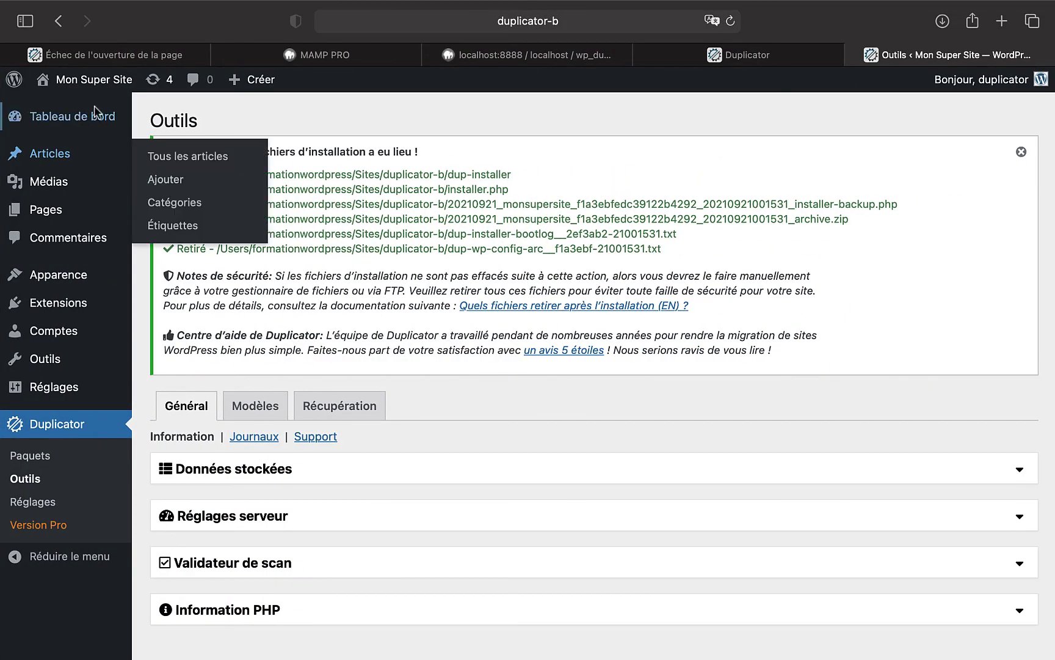
Open the site's front page in a new tab, then close it
right_click(113, 93)
left_click(113, 90)
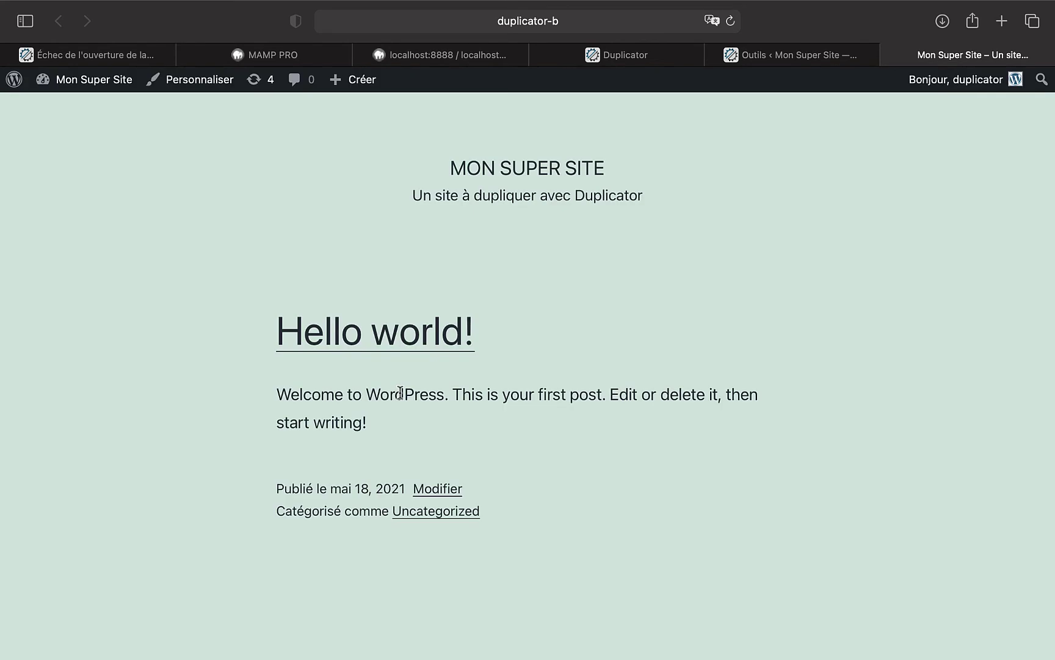
key("super+w")
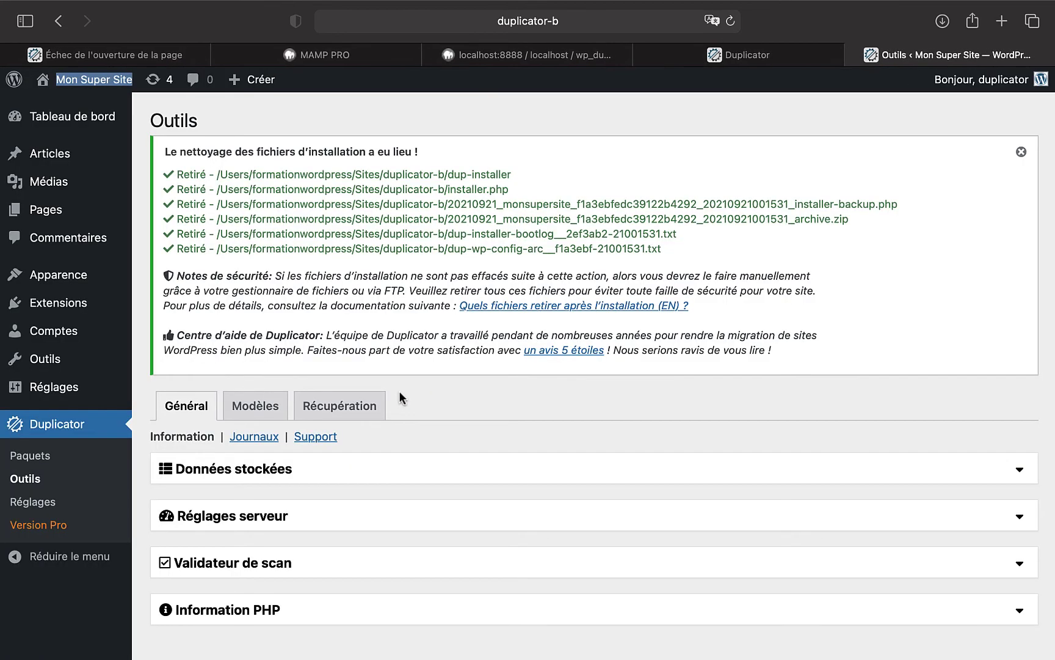
Search the Add Plugins page for 'better search replace'
mouse_move(87, 367)
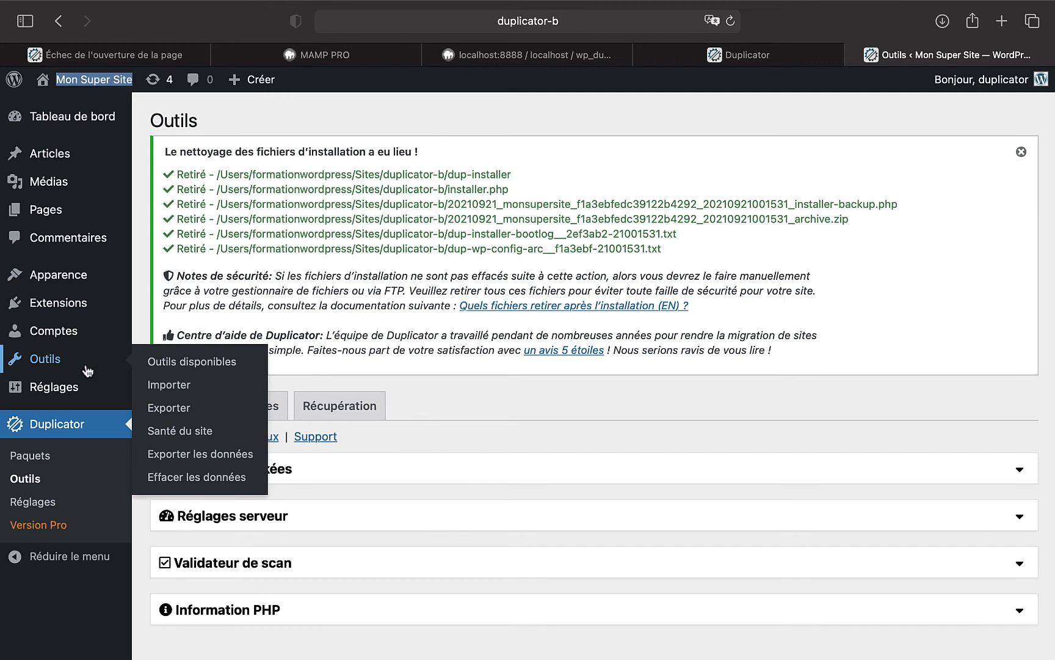
mouse_move(77, 318)
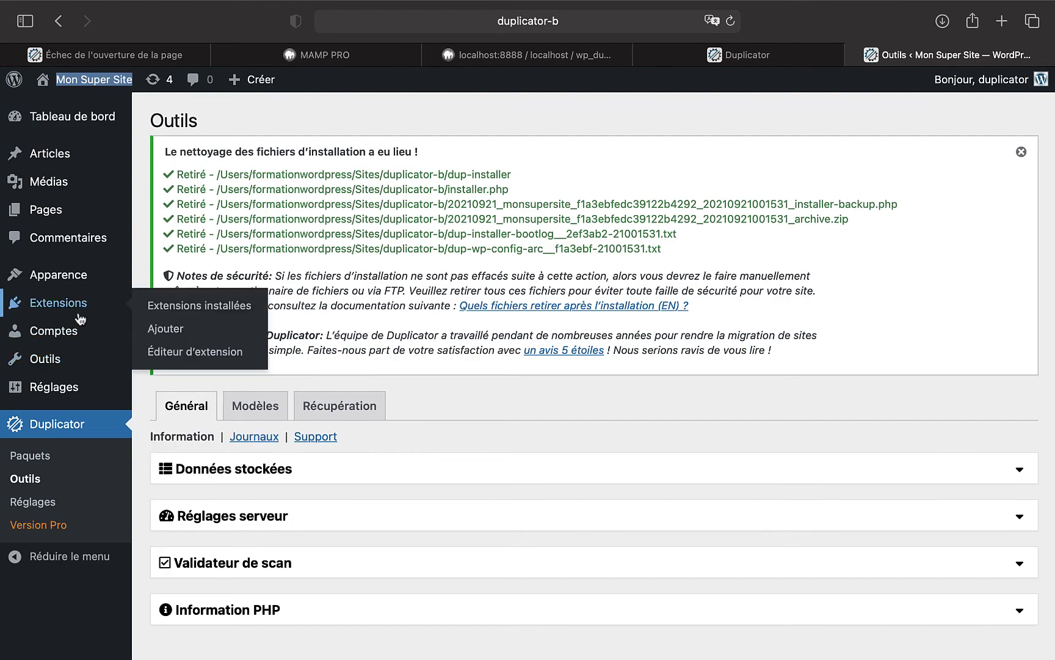
left_click(176, 332)
left_click(885, 166)
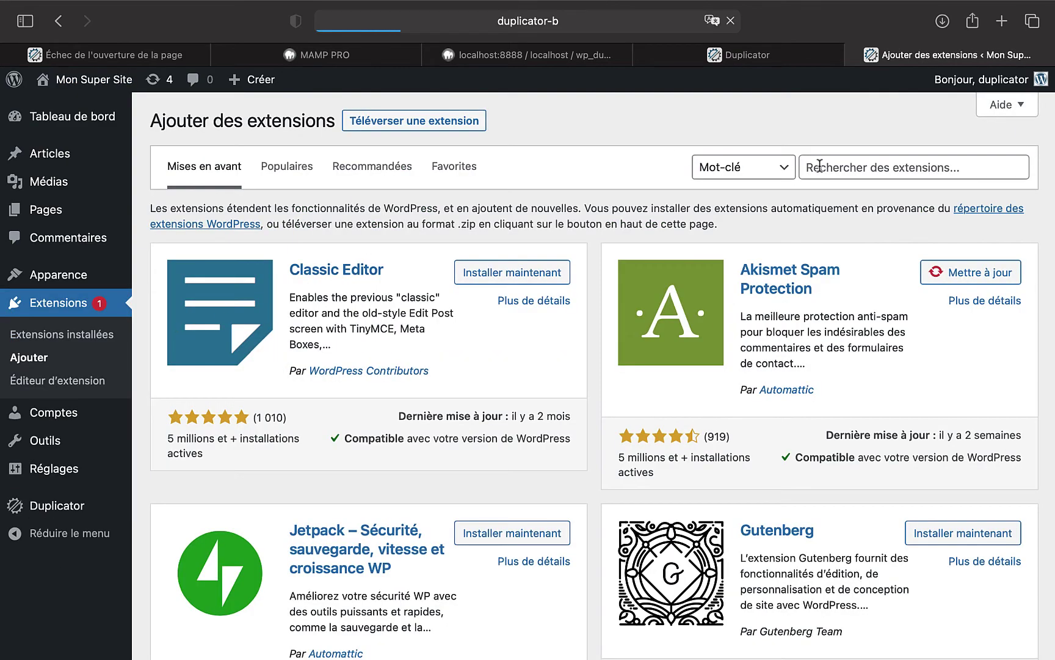
type("better sear")
type("ch replace")
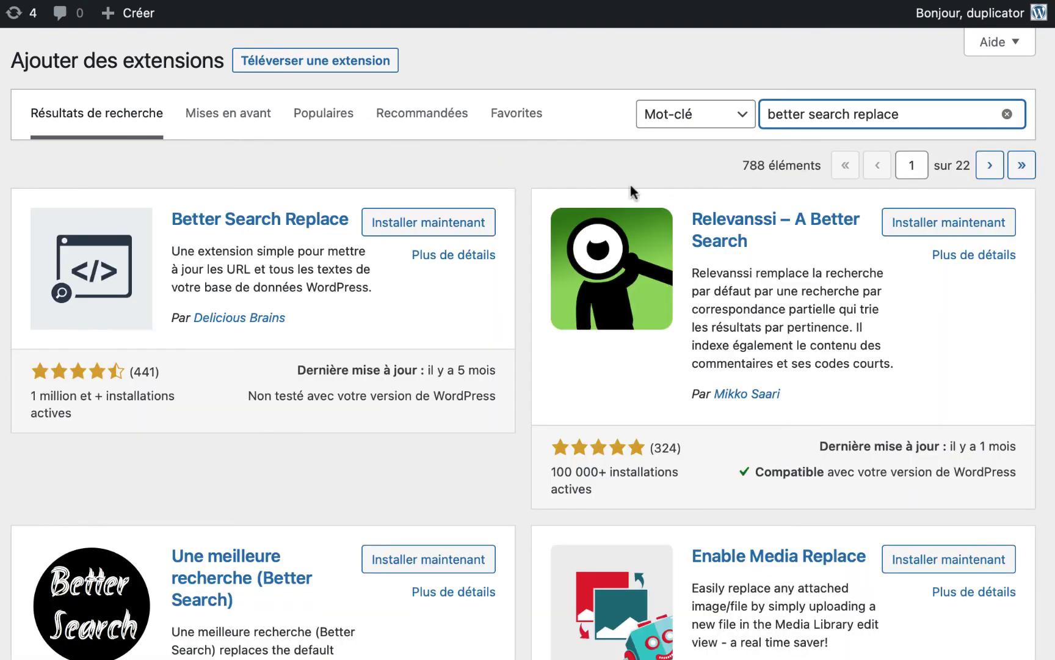
Install and activate Better Search Replace, then open its tool page under Outils
left_click(441, 223)
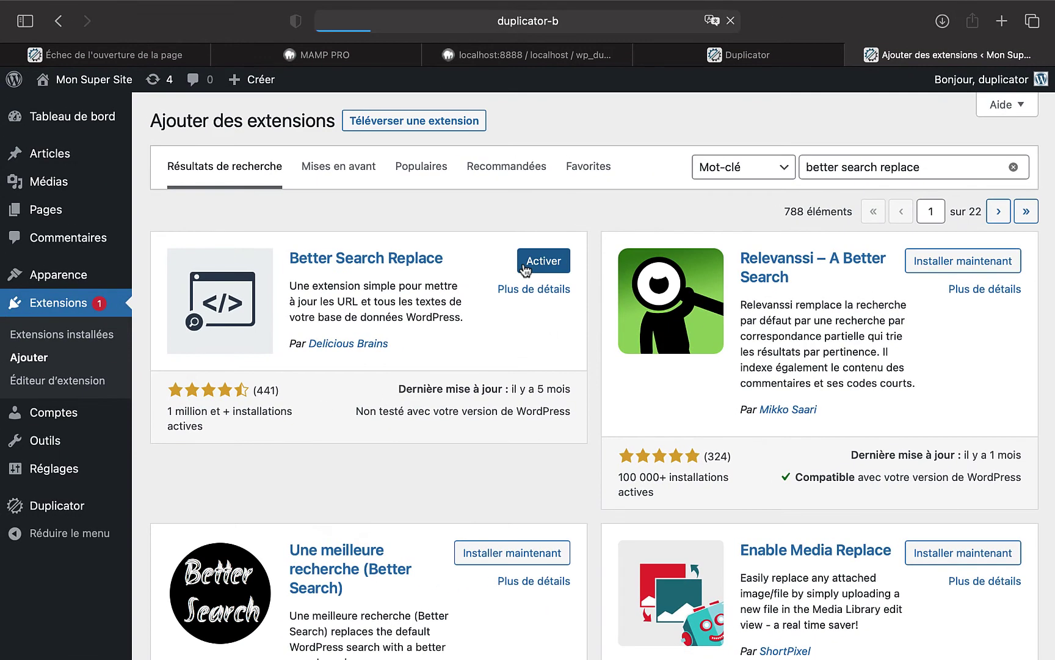
left_click(524, 261)
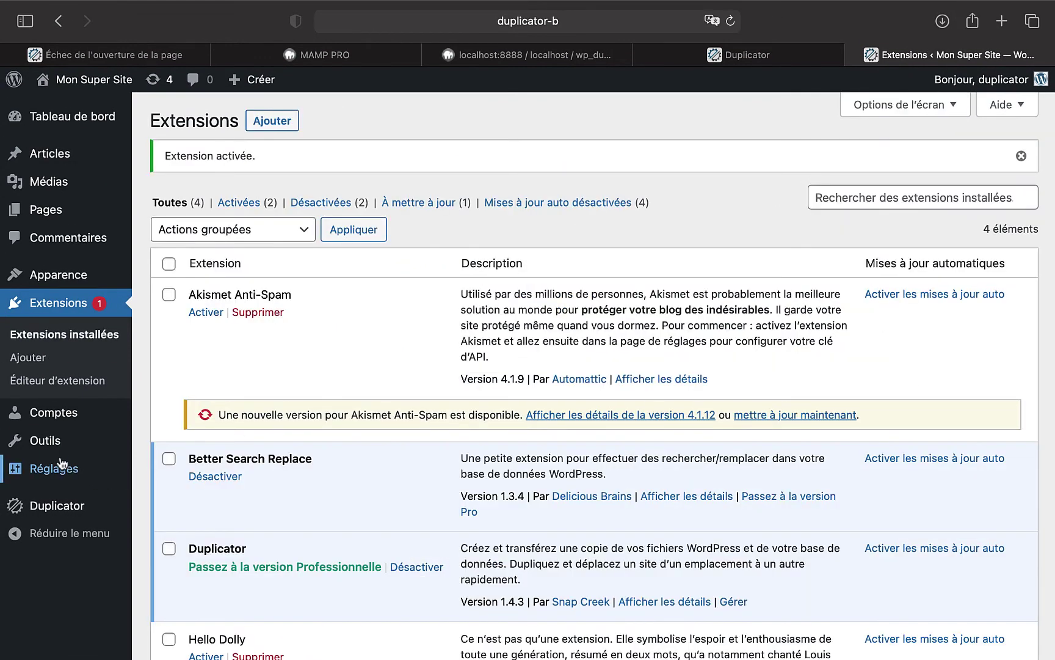
mouse_move(49, 441)
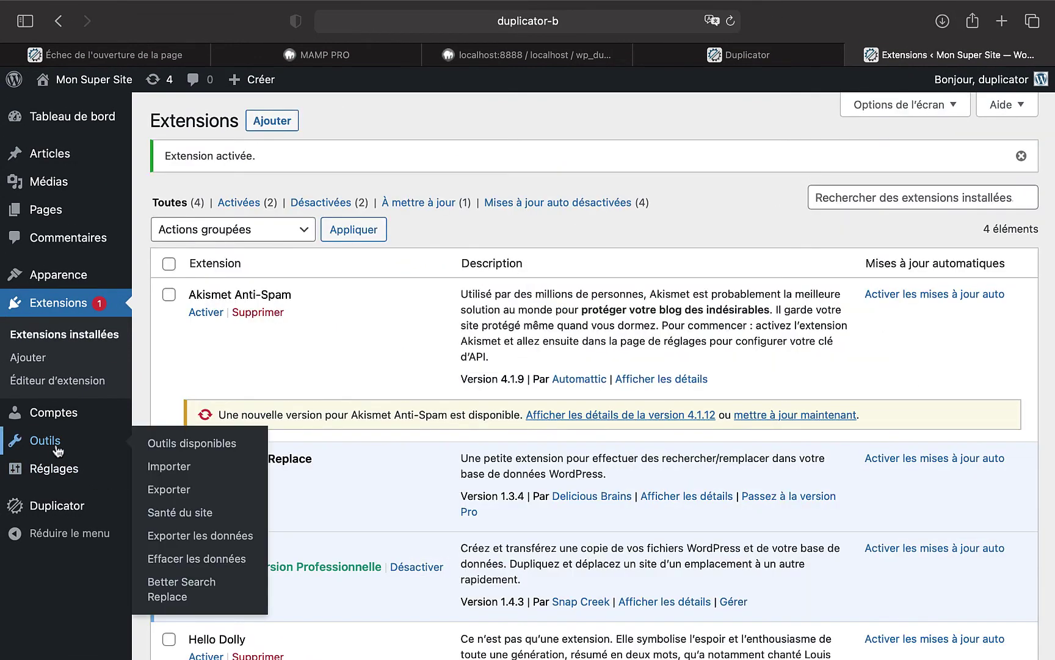
left_click(167, 591)
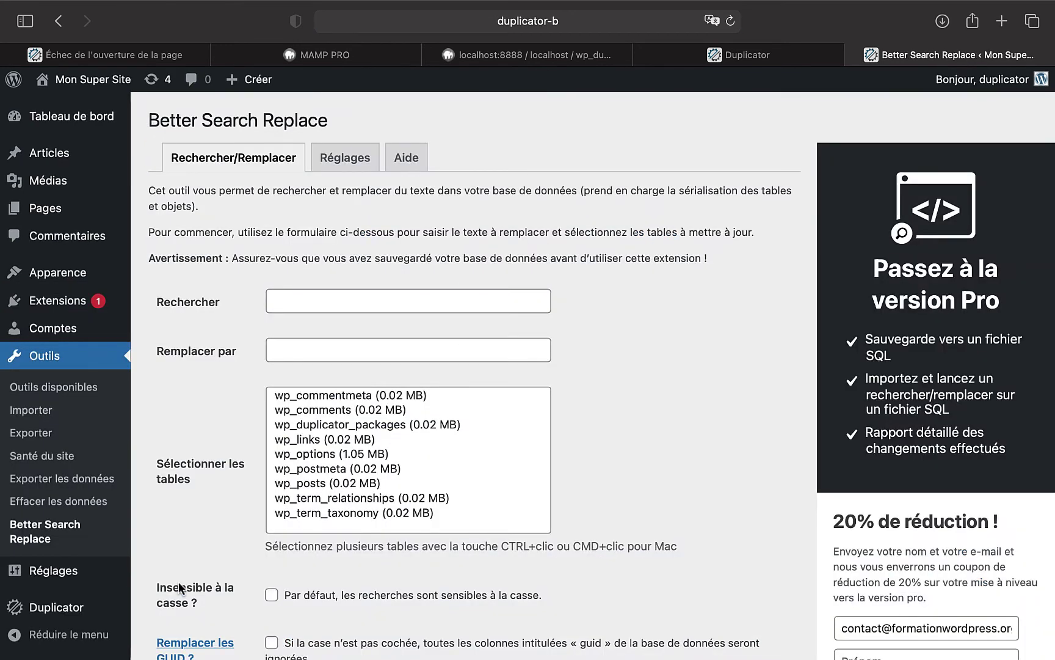
left_click(478, 22)
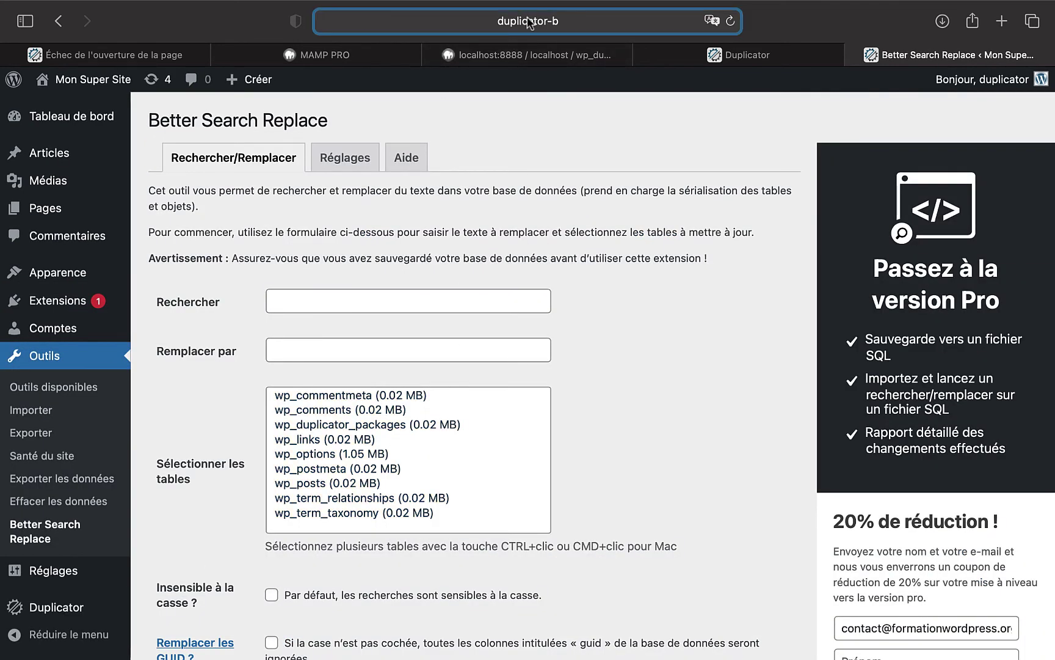
left_click(427, 22)
left_click_drag(427, 23, 306, 23)
key("super+c")
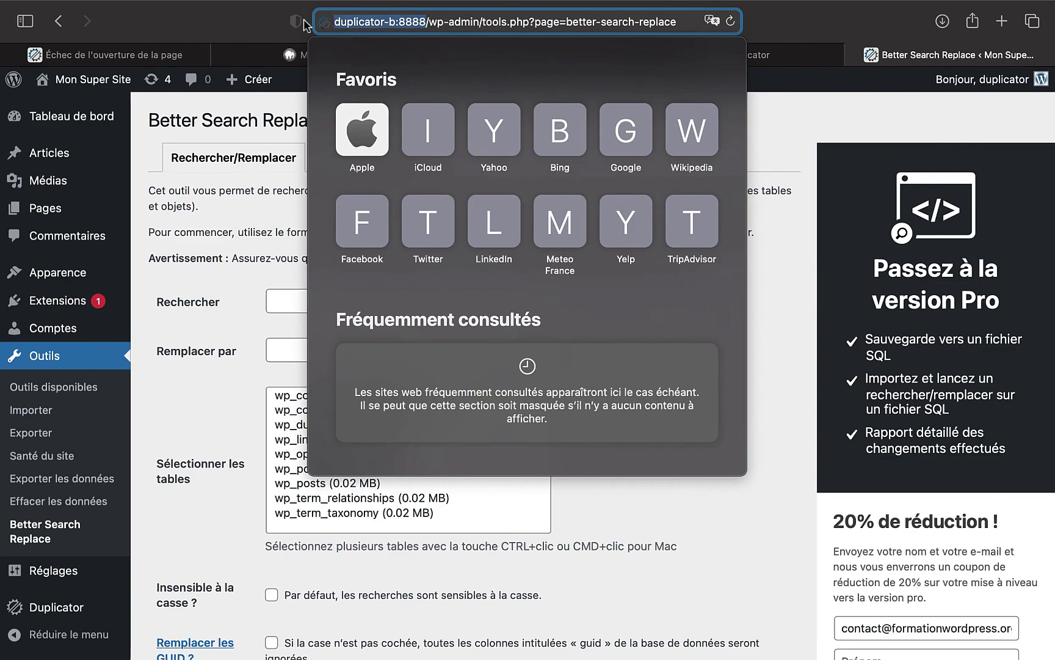
left_click(274, 266)
left_click(281, 302)
key("super+v")
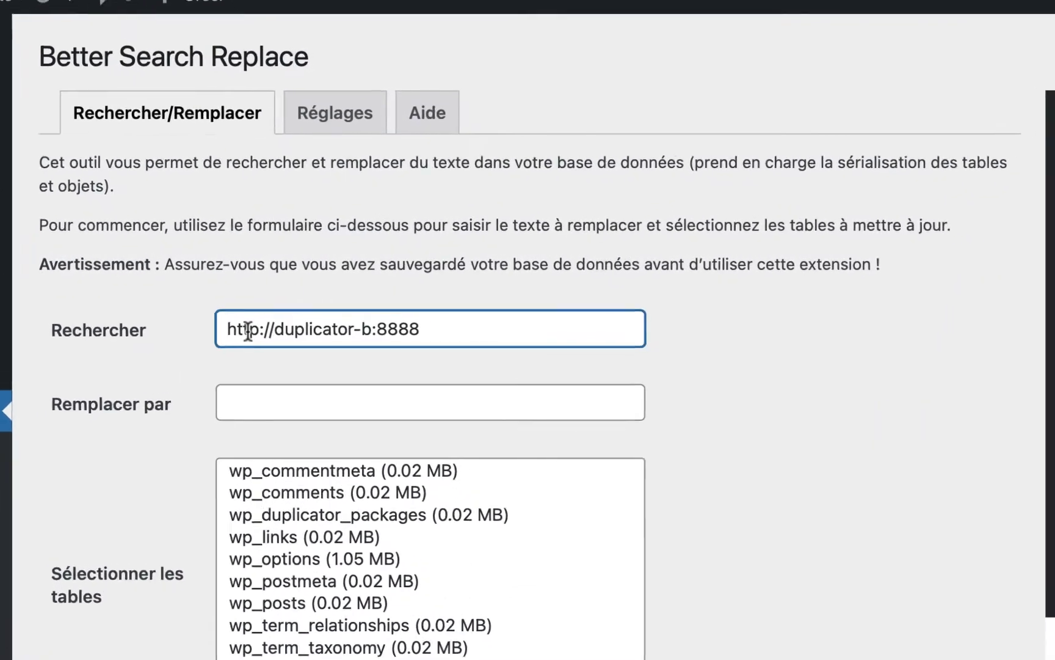
left_click(291, 349)
key("super+v")
double_click(368, 333)
type("a")
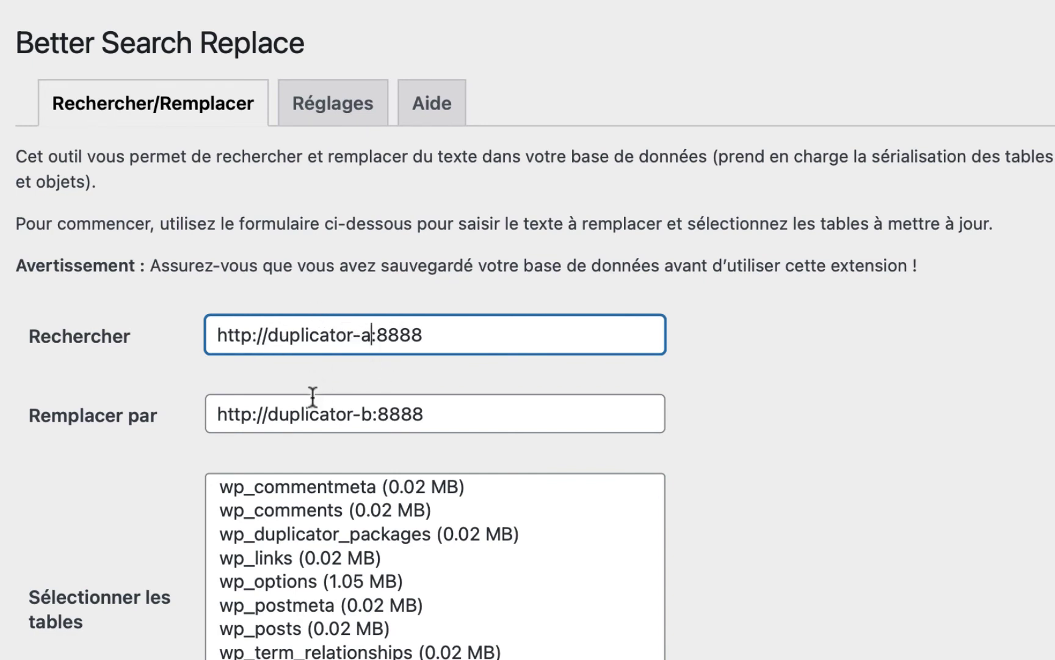
left_click(288, 369)
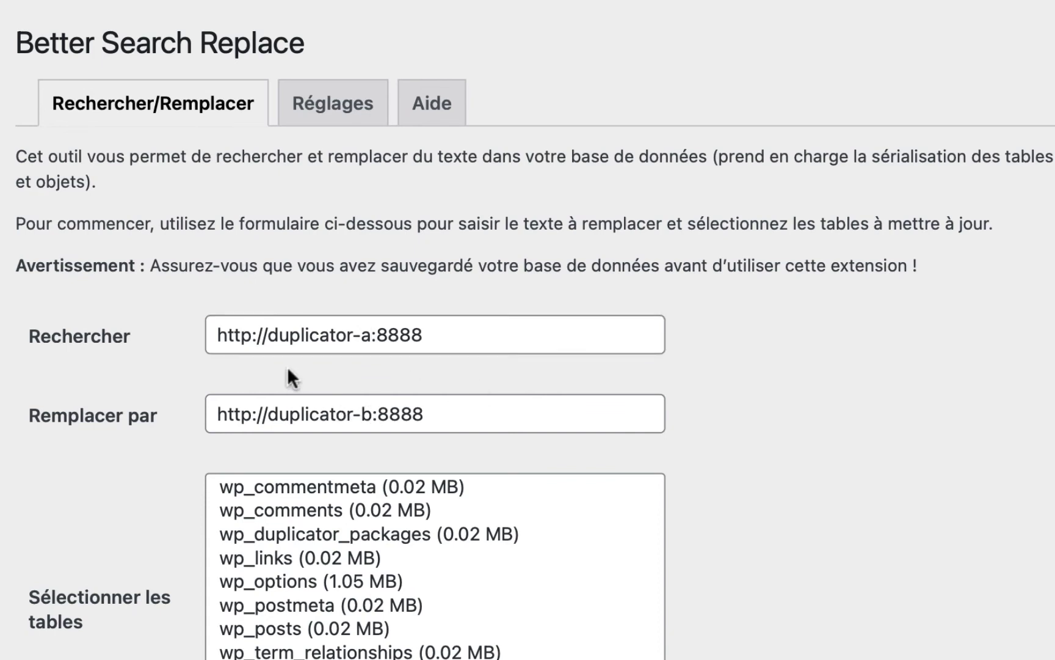
Select all nine tables, wp_commentmeta through wp_term_taxonomy, and run a trial replacement
scroll(287, 366, "down", 5)
left_click(384, 384)
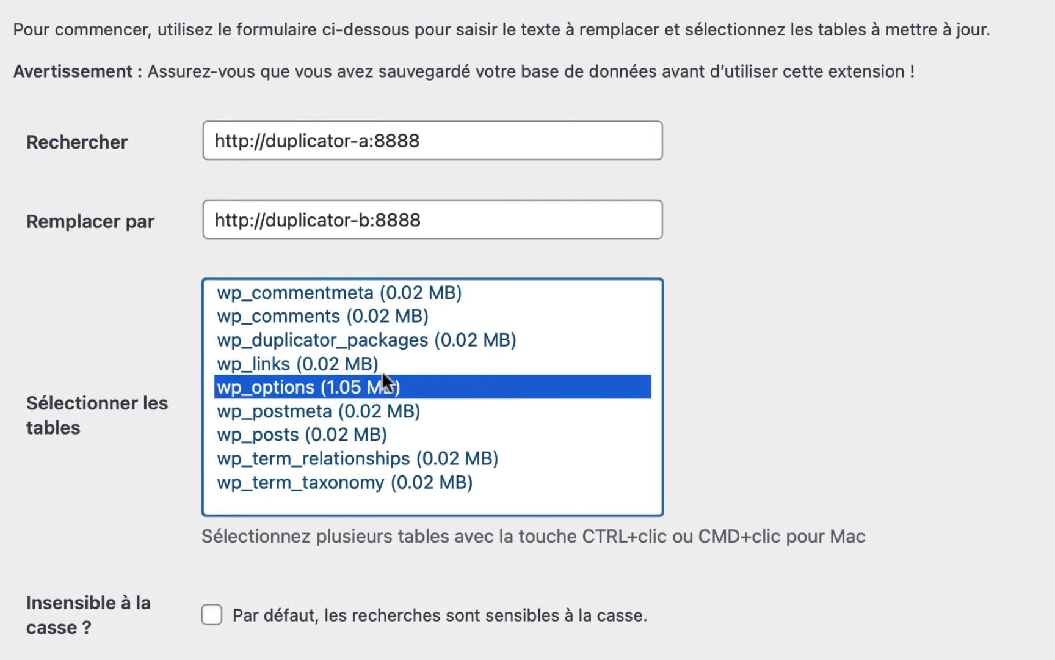
left_click(339, 292)
left_click(334, 481, "shift")
scroll(777, 401, "down", 1)
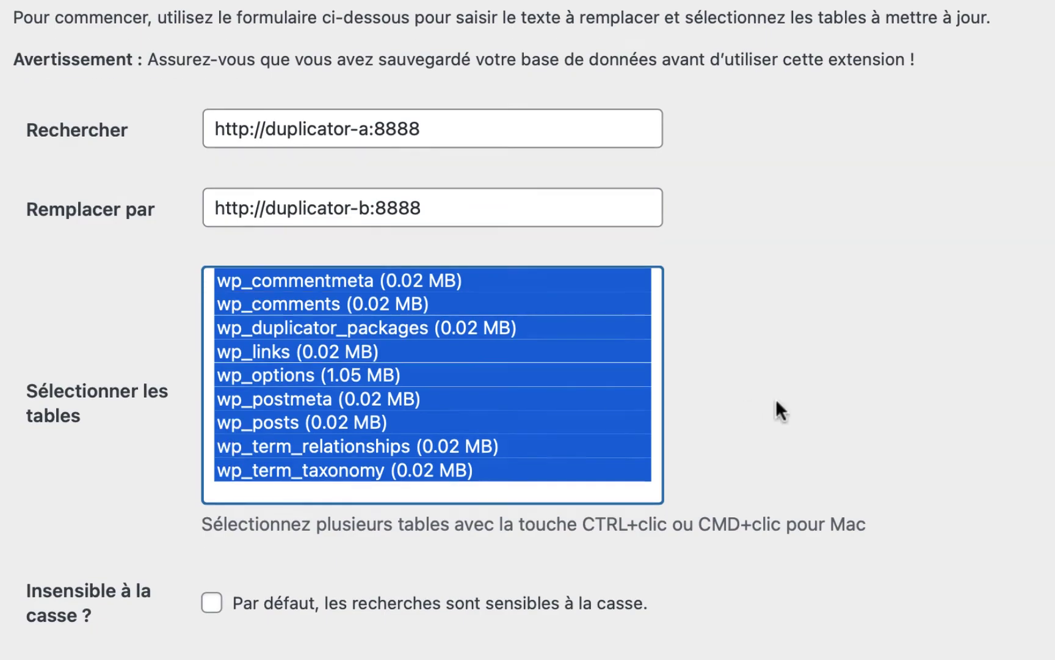
scroll(777, 403, "down", 7)
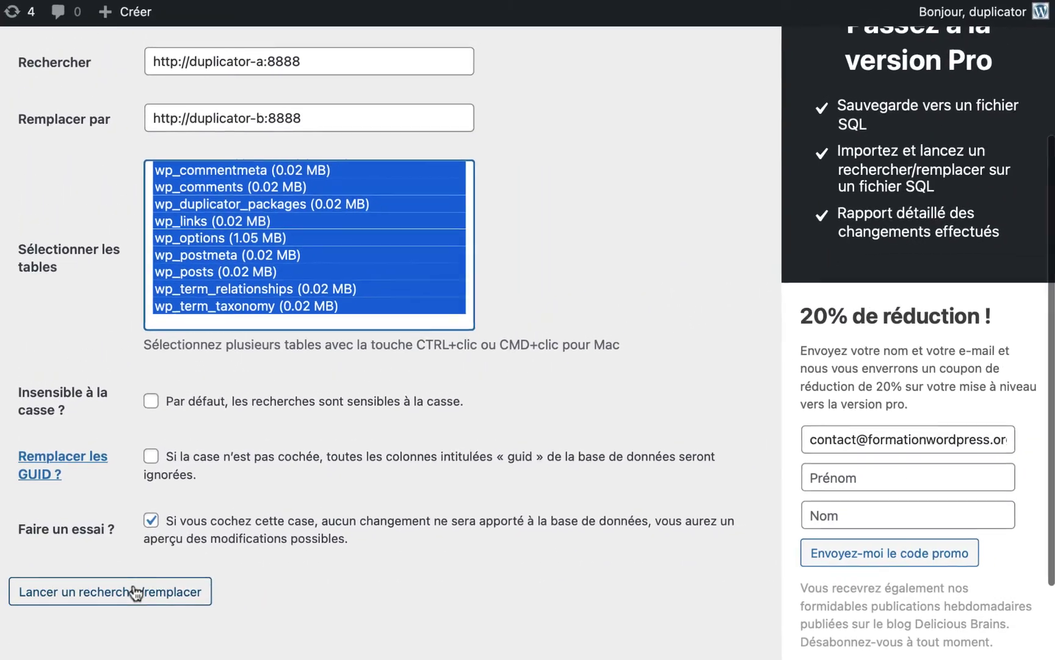
left_click(177, 580)
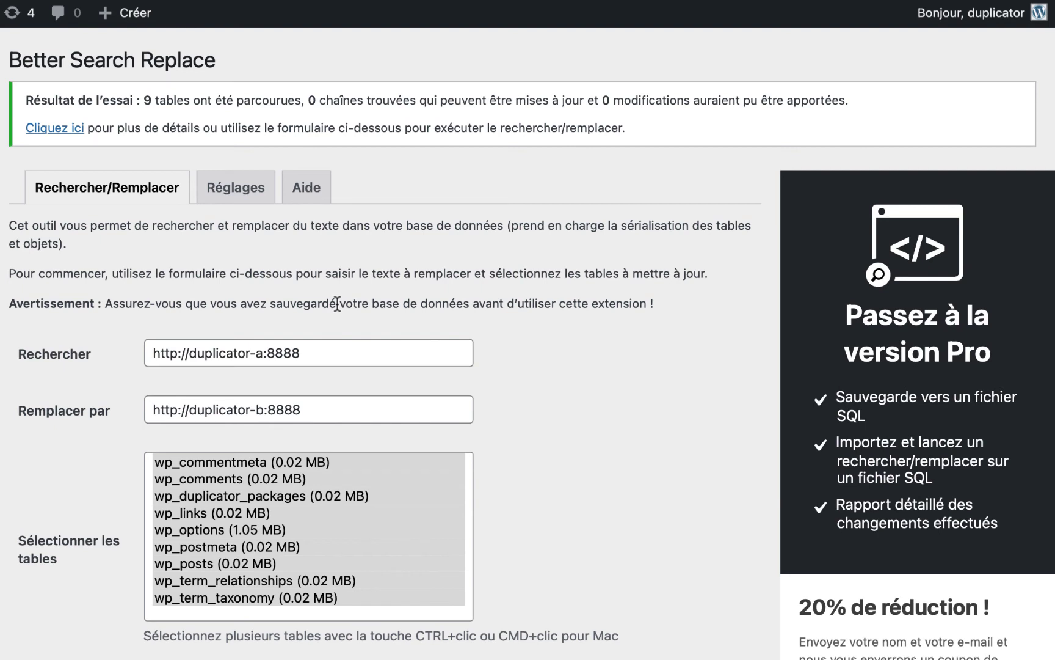
Briefly add and then remove trailing slashes in the Rechercher and Remplacer par values
left_click(324, 355)
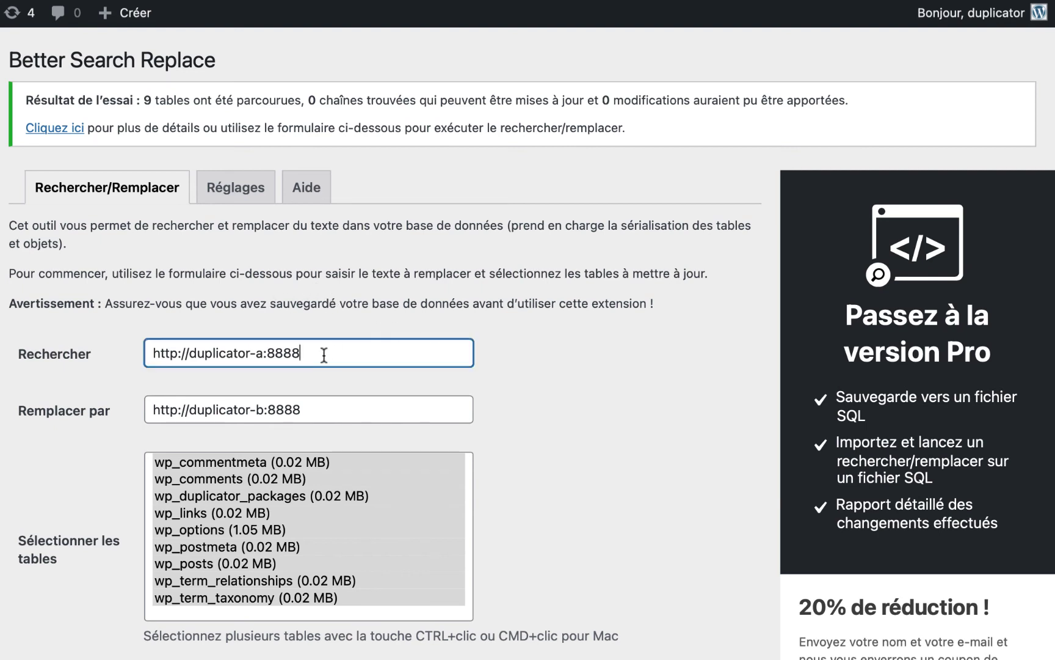
type("/")
left_click(332, 397)
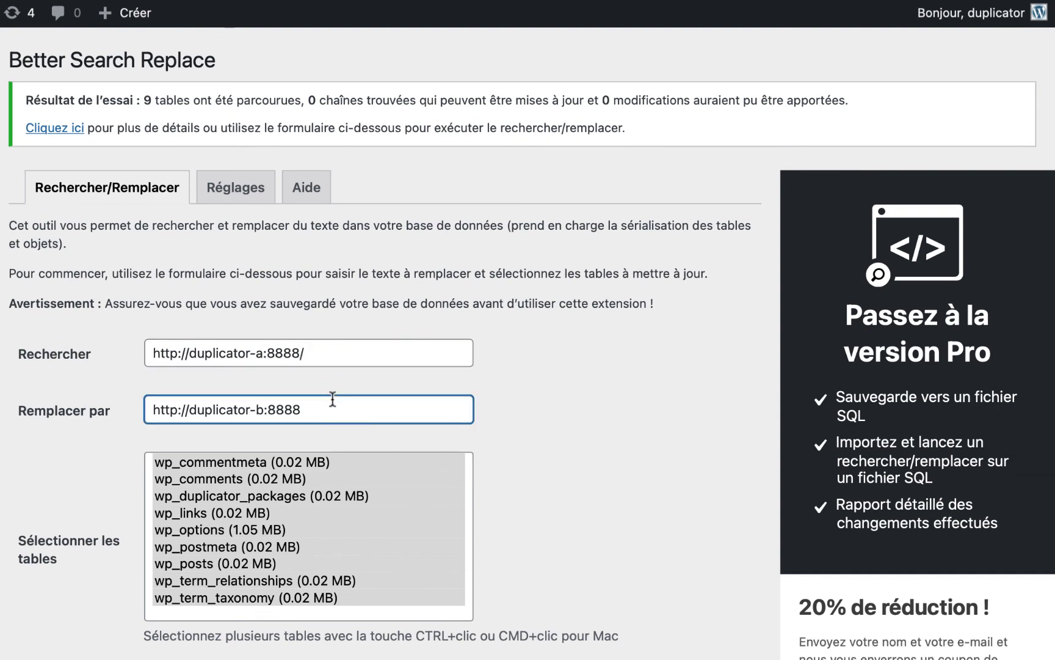
left_click(331, 405)
type("/")
key("BackSpace")
left_click(324, 354)
key("BackSpace")
left_click(521, 380)
Uncheck 'Faire un essai ?' and run the real search and replace
scroll(520, 380, "down", 5)
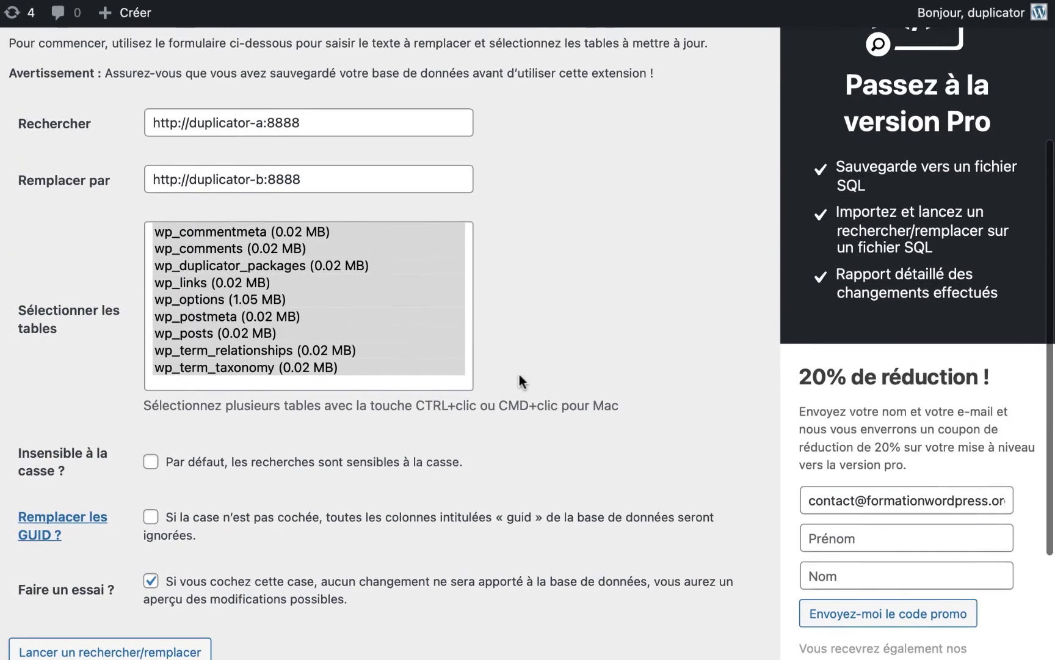
scroll(170, 602, "down", 1)
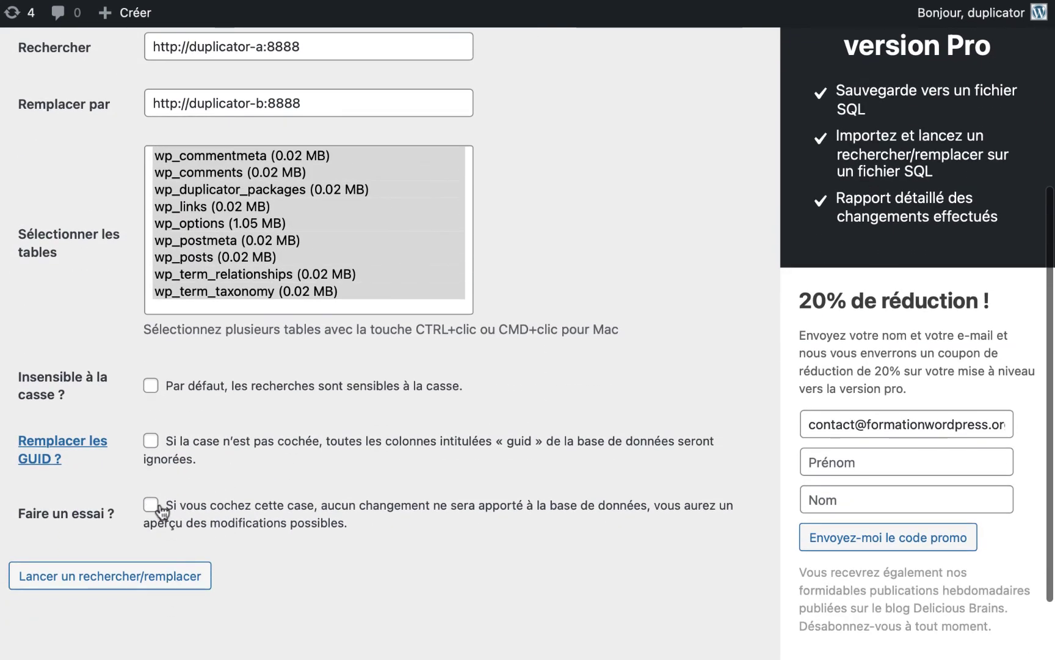
left_click(152, 507)
left_click(104, 582)
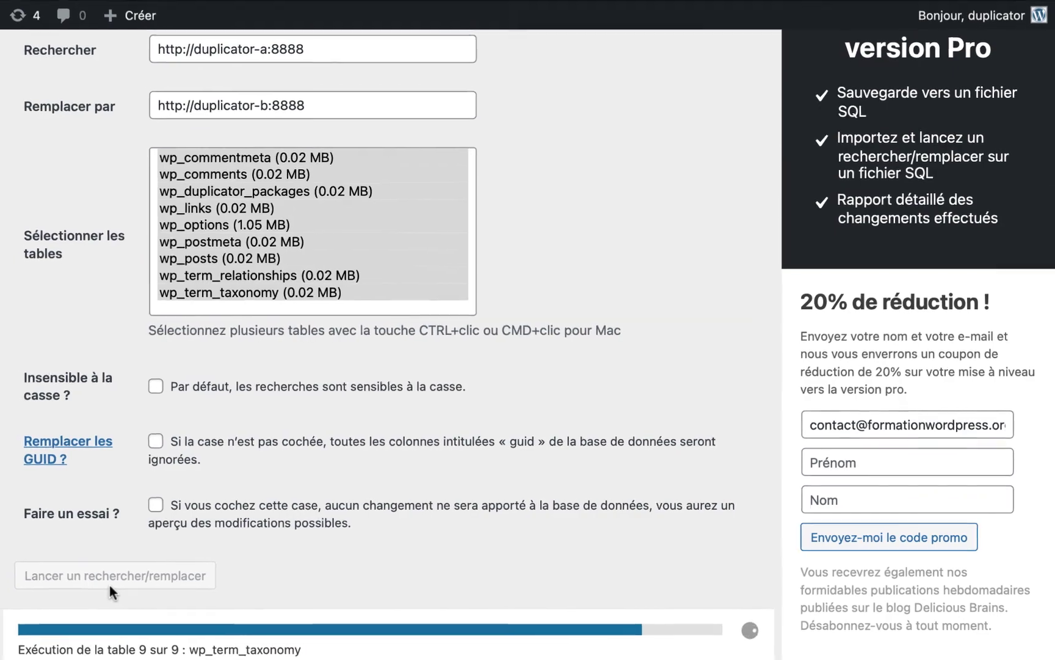